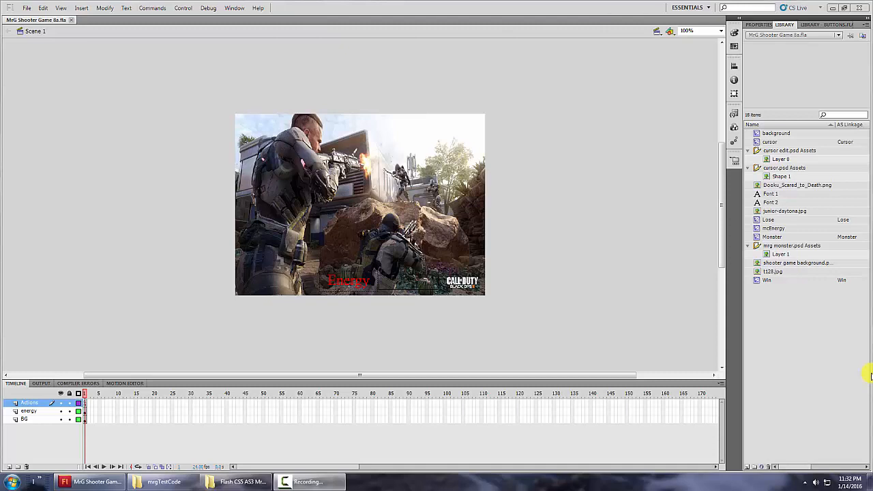
Test the shooter game movie in a preview window and close the preview
{"action": "left_click", "coordinate": [591, 8]}
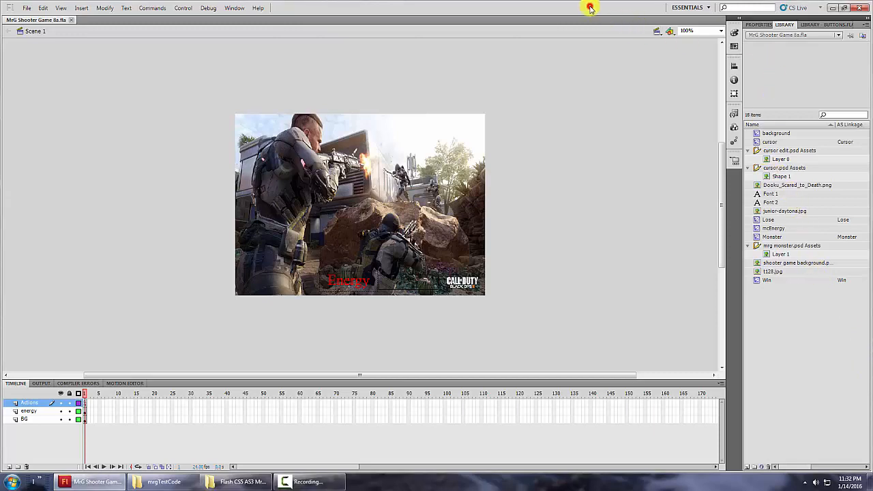
{"action": "key", "text": "ctrl+Return"}
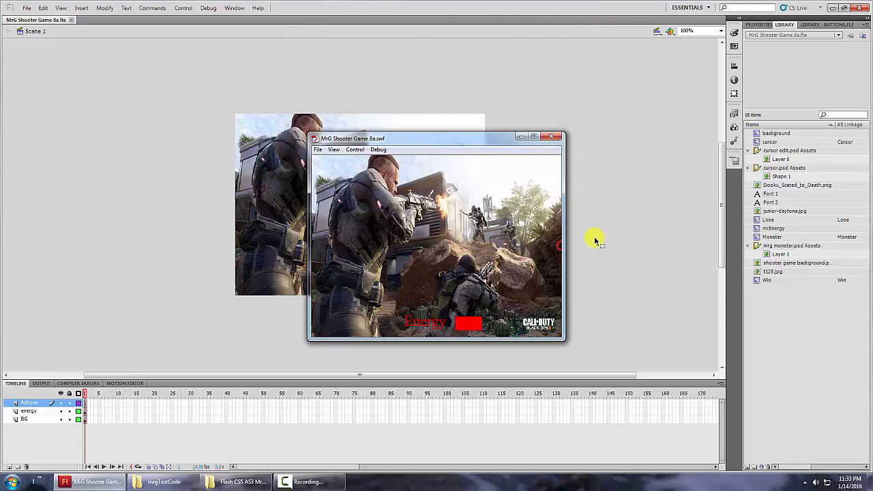
{"action": "left_click", "coordinate": [551, 135]}
Switch to the mrgTestCode folder and sort its files by date modified, newest first
{"action": "left_click", "coordinate": [830, 8]}
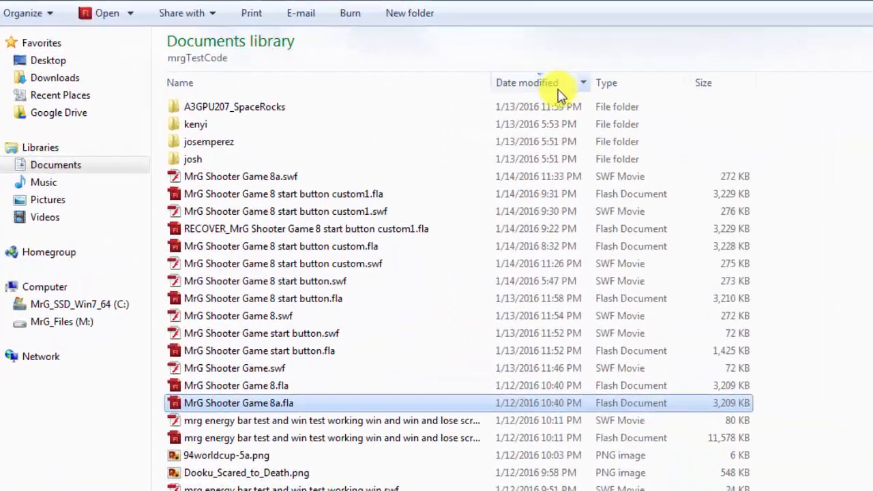
{"action": "left_click", "coordinate": [536, 141]}
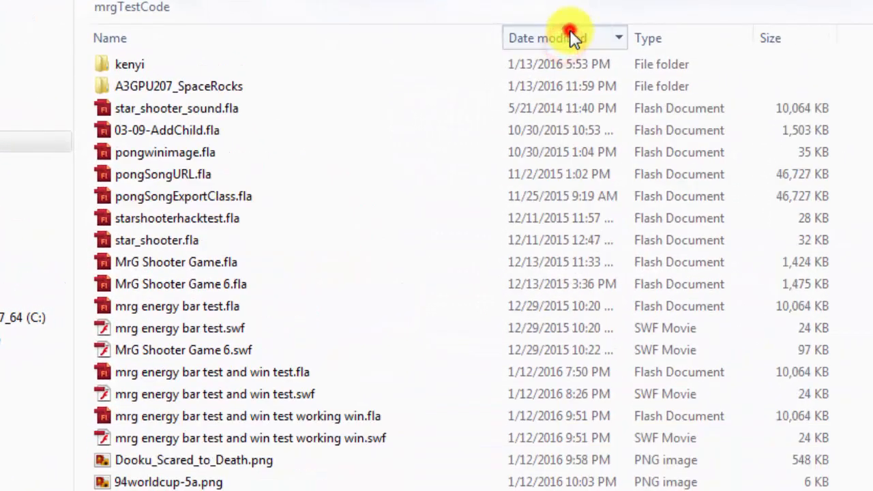
{"action": "left_click", "coordinate": [570, 36]}
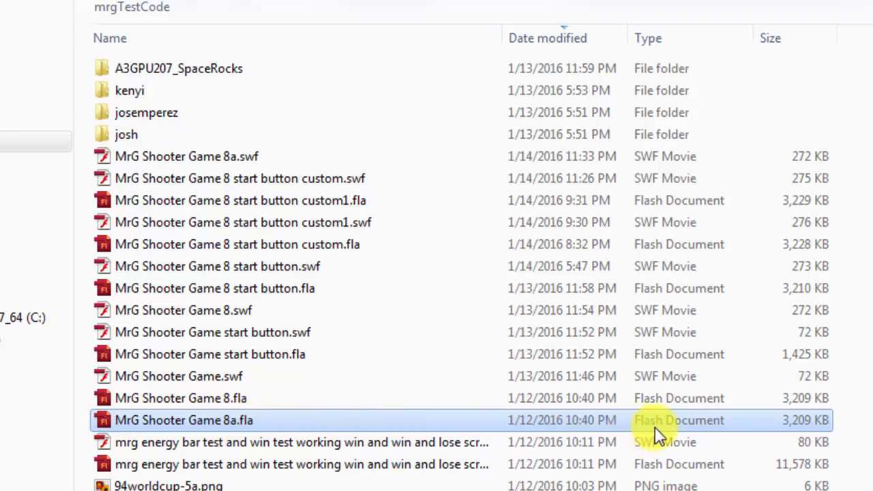
Run MrG Shooter Game 8a.swf in the standalone Flash Player, try shooting in the game, and close the player
{"action": "left_click", "coordinate": [107, 156]}
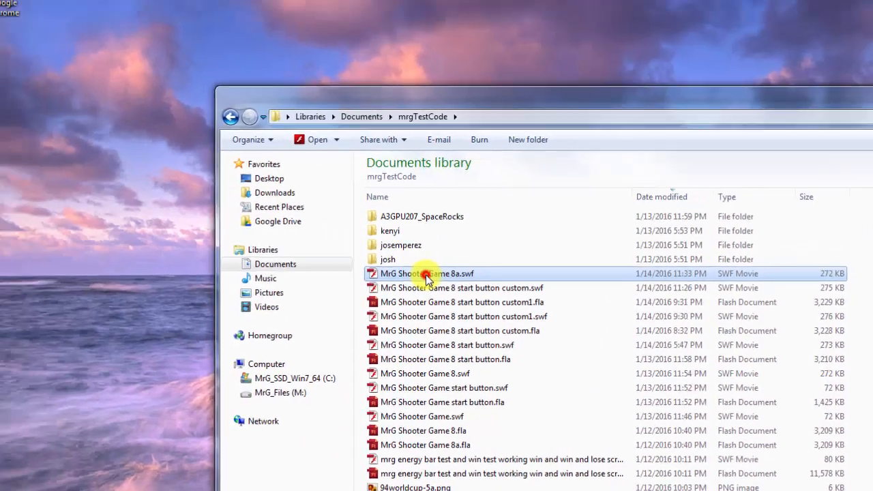
{"action": "double_click", "coordinate": [187, 158]}
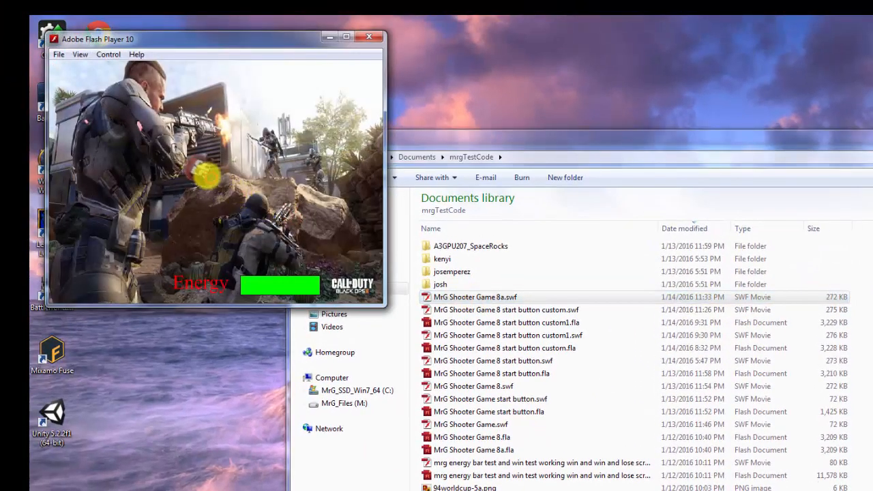
{"action": "left_click", "coordinate": [203, 173]}
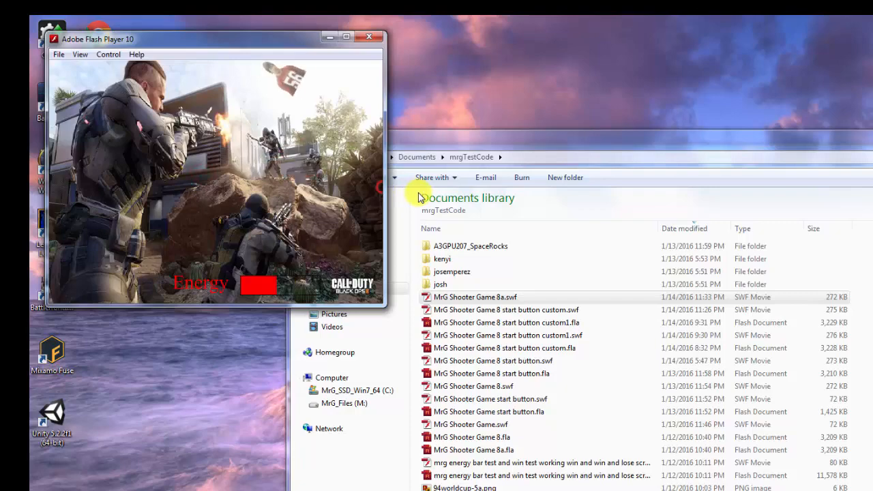
{"action": "left_click", "coordinate": [369, 36]}
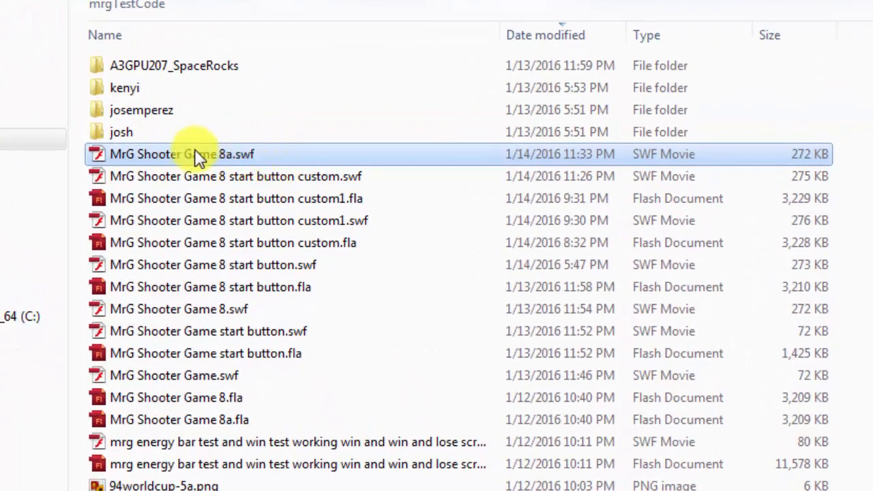
{"action": "right_click", "coordinate": [206, 162]}
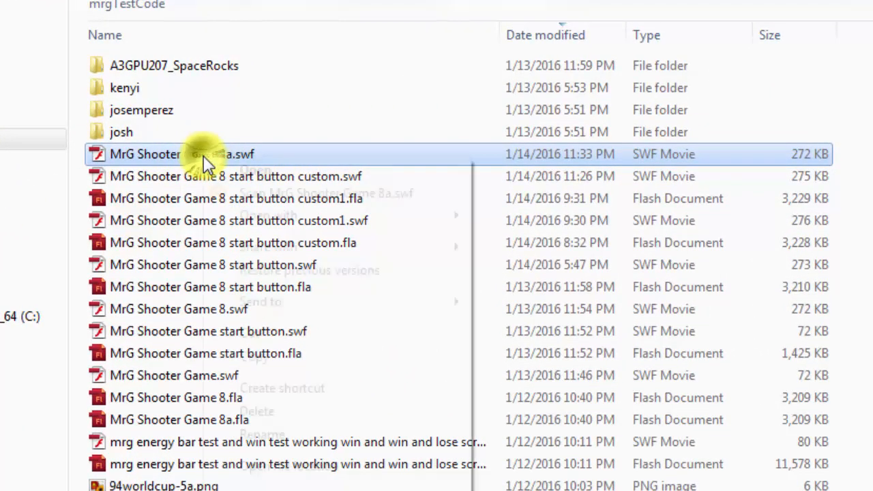
{"action": "left_click", "coordinate": [211, 132]}
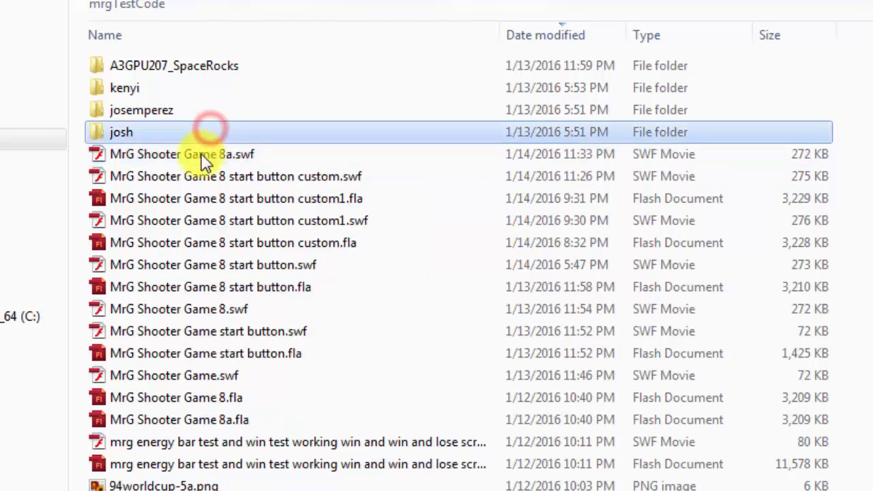
{"action": "left_click", "coordinate": [200, 154]}
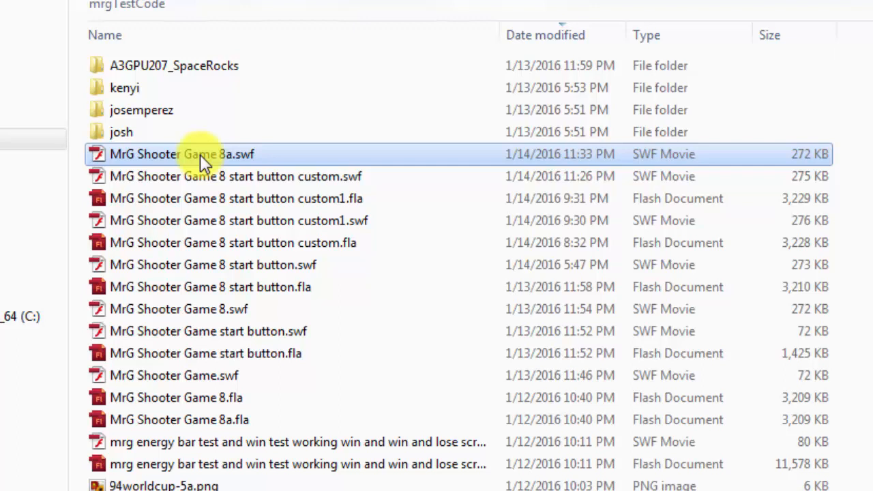
{"action": "double_click", "coordinate": [200, 154]}
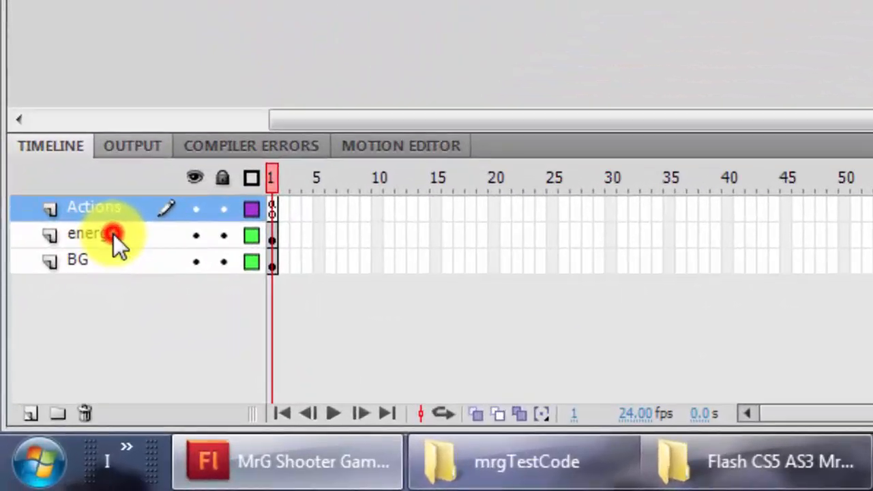
Back in the Flash document, add a new layer directly above the energy layer and name it button
{"action": "left_click", "coordinate": [37, 404]}
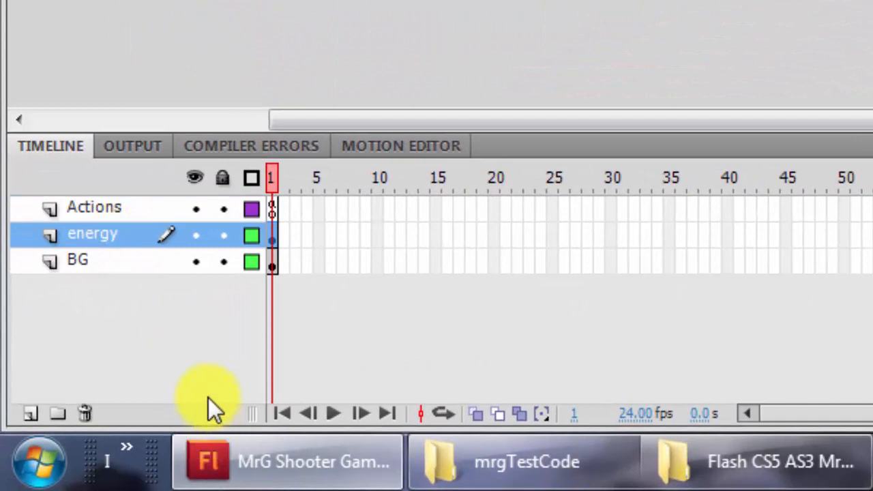
{"action": "left_click", "coordinate": [31, 413]}
{"action": "double_click", "coordinate": [119, 233]}
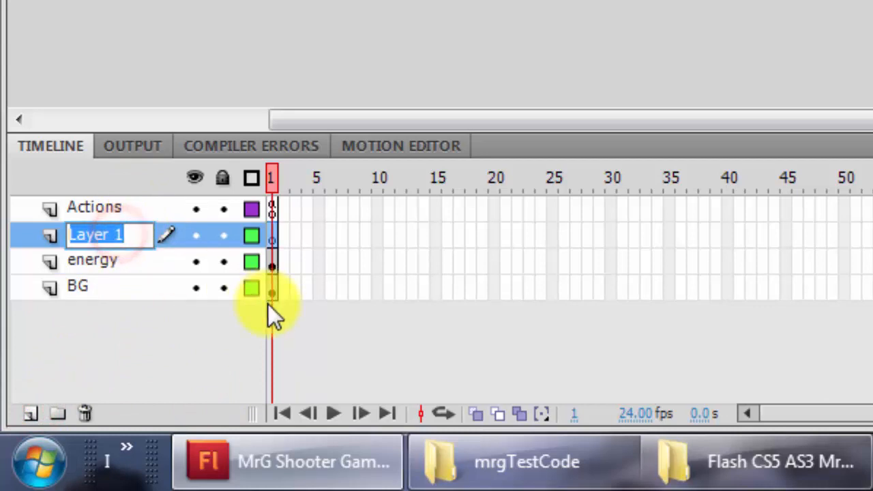
{"action": "type", "text": "button"}
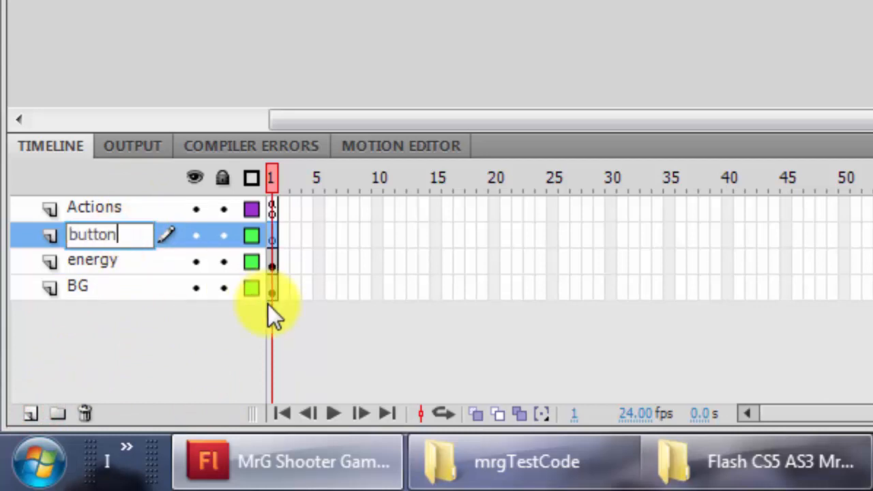
{"action": "key", "text": "Return"}
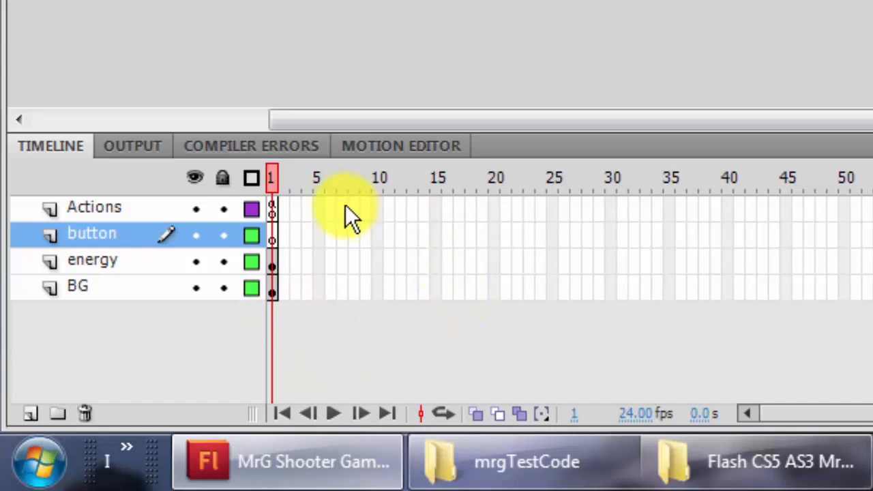
Copy frame 1 of the Actions layer and paste it into frame 2 of the same layer
{"action": "left_click", "coordinate": [273, 207]}
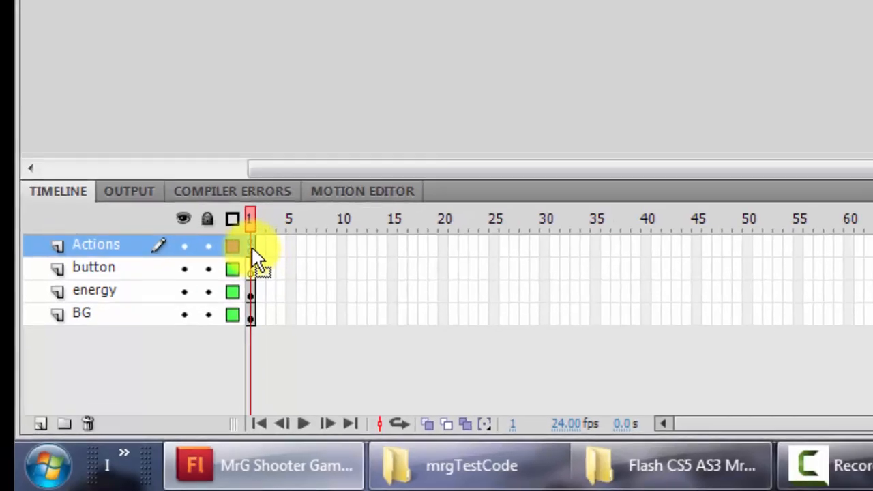
{"action": "right_click", "coordinate": [276, 208]}
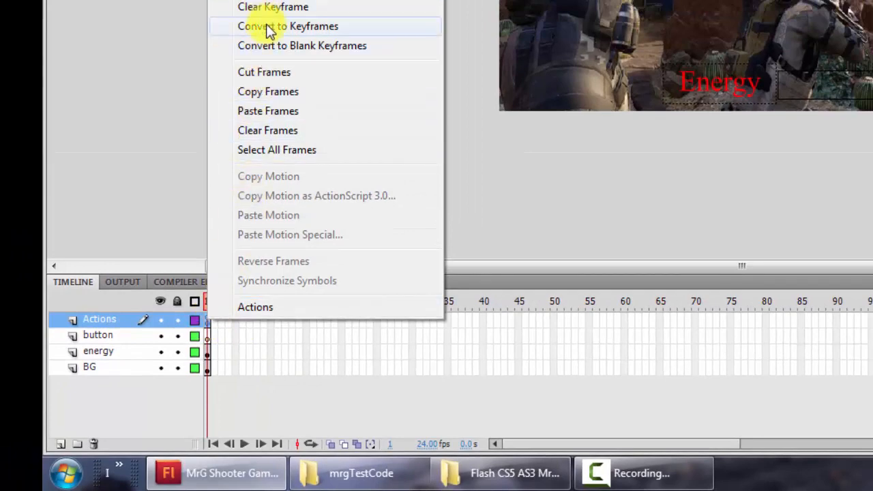
{"action": "left_click", "coordinate": [272, 92]}
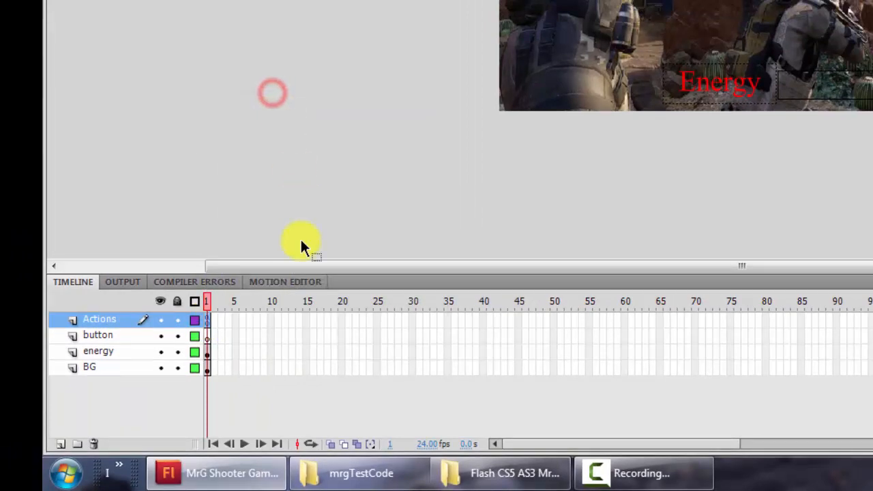
{"action": "right_click", "coordinate": [216, 321]}
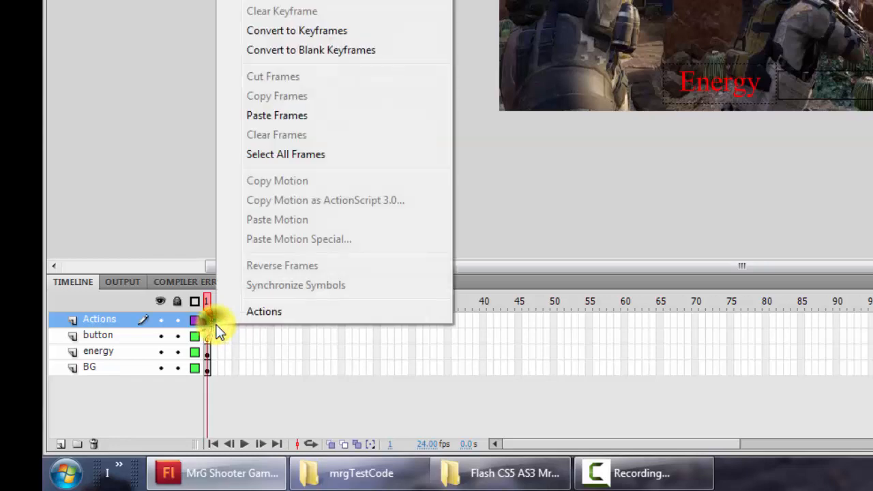
{"action": "left_click", "coordinate": [302, 116]}
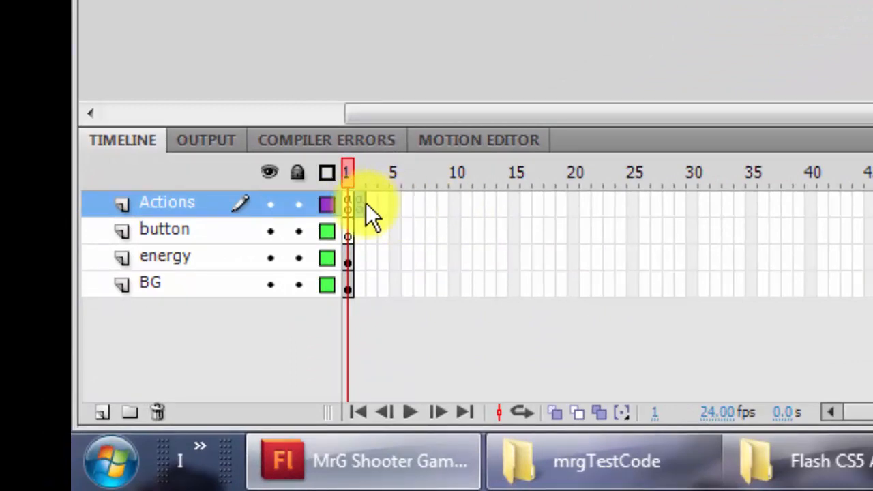
Clear the contents of frame 1 on the Actions layer, keeping the pasted script in frame 2
{"action": "left_click", "coordinate": [347, 202]}
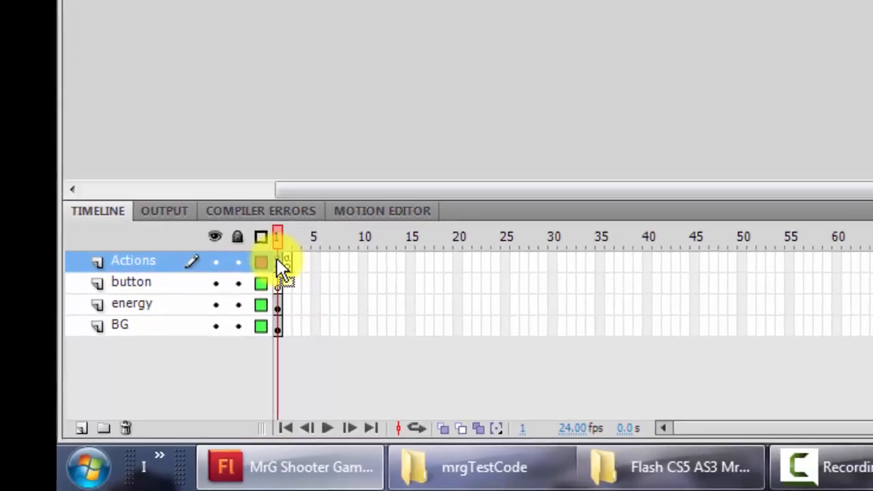
{"action": "right_click", "coordinate": [348, 204]}
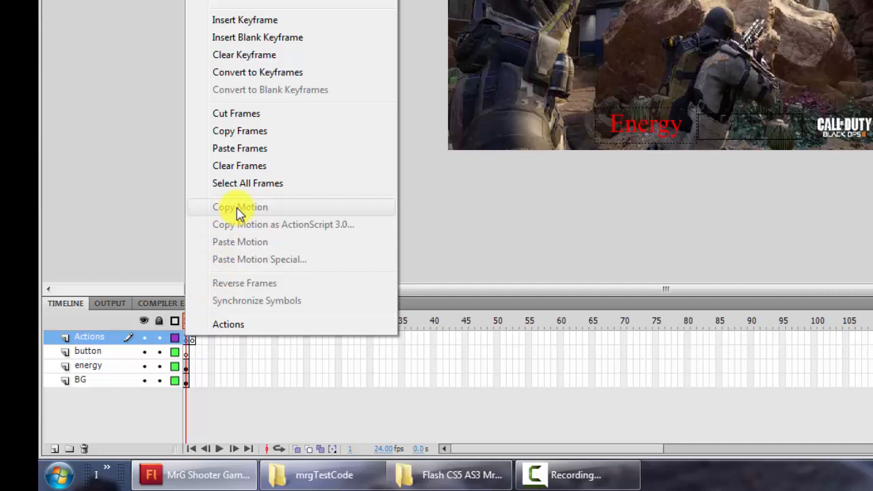
{"action": "left_click", "coordinate": [240, 166]}
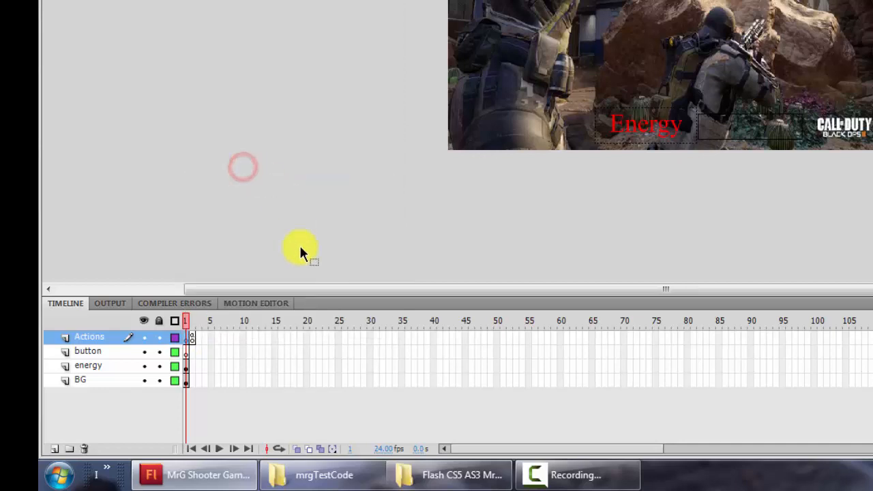
{"action": "left_click", "coordinate": [240, 374]}
{"action": "left_click", "coordinate": [193, 363]}
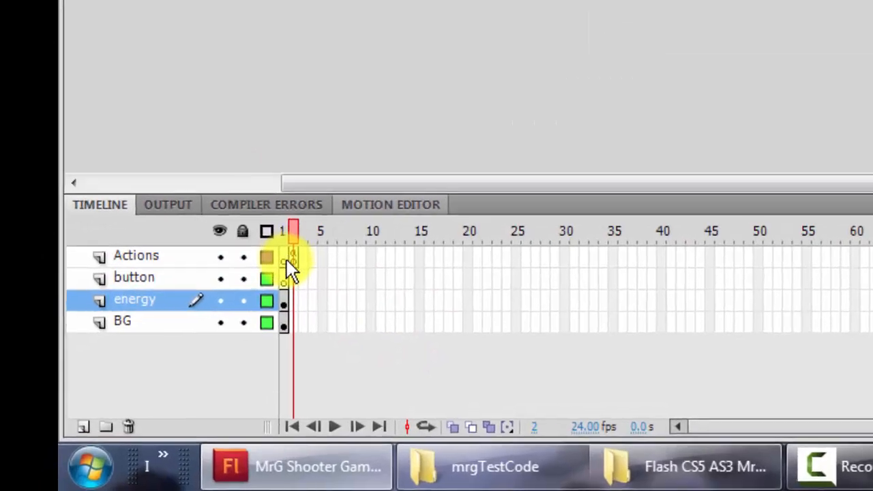
{"action": "left_click", "coordinate": [187, 338]}
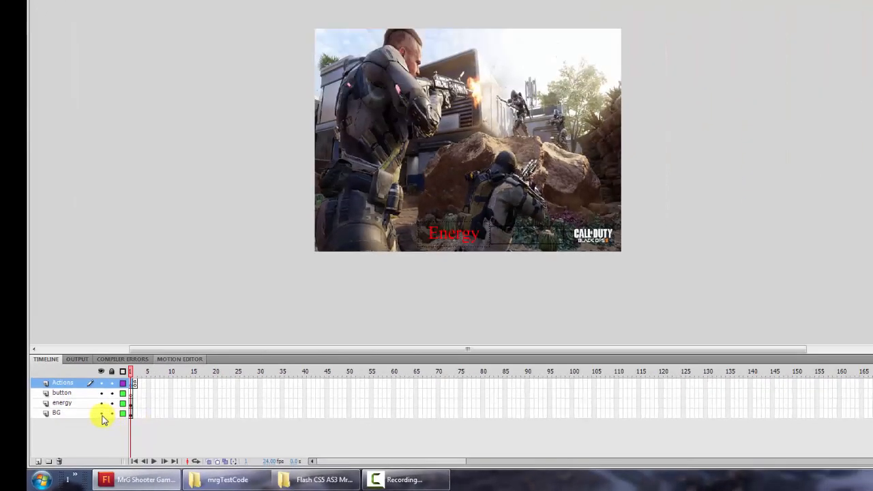
Check what frame 1 contains by hiding the BG, energy and button layers and showing them again
{"action": "left_click", "coordinate": [218, 324]}
{"action": "left_click", "coordinate": [101, 403]}
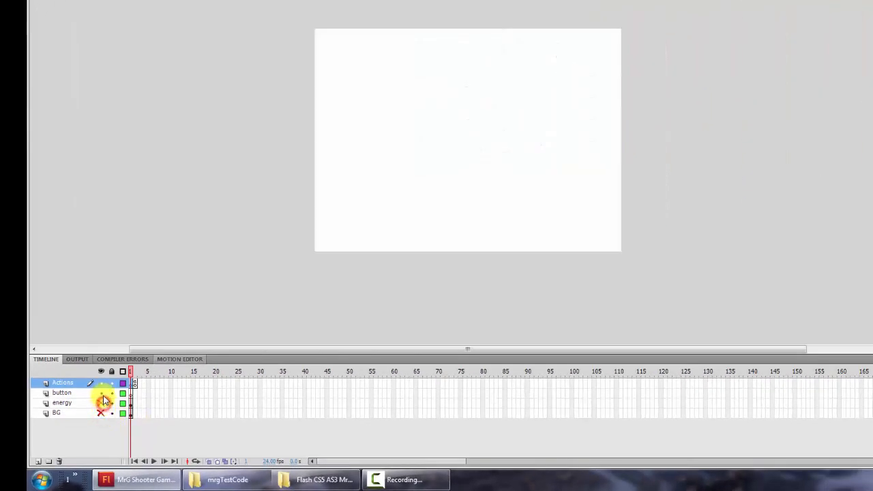
{"action": "left_click", "coordinate": [101, 393]}
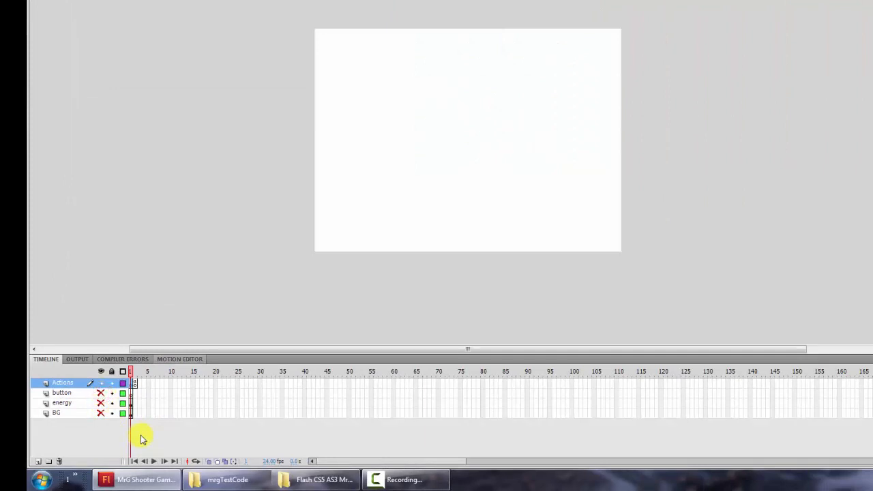
{"action": "left_click", "coordinate": [101, 393]}
{"action": "left_click", "coordinate": [101, 403]}
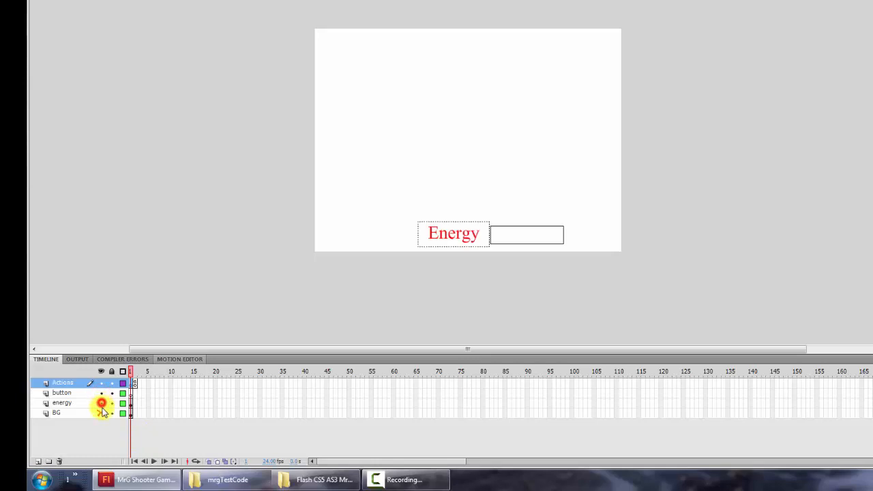
{"action": "left_click", "coordinate": [101, 413]}
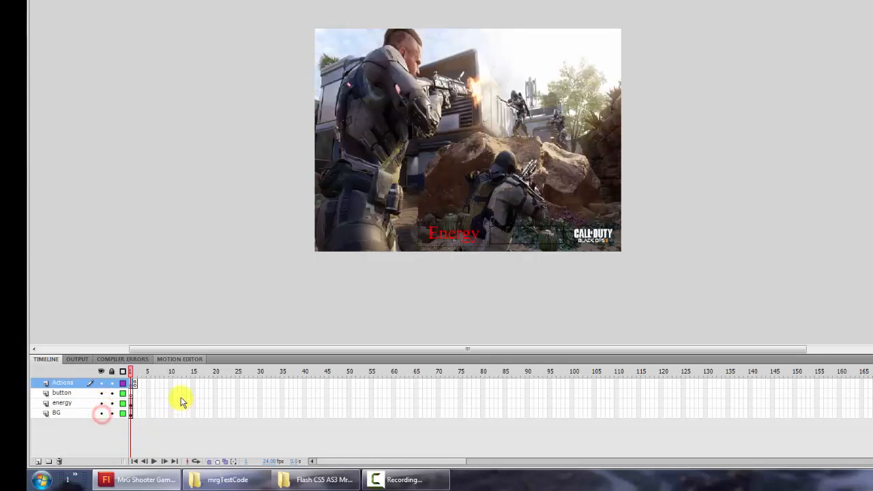
Open the script of frame 2 on the Actions layer and look through its game functions
{"action": "left_click", "coordinate": [134, 385]}
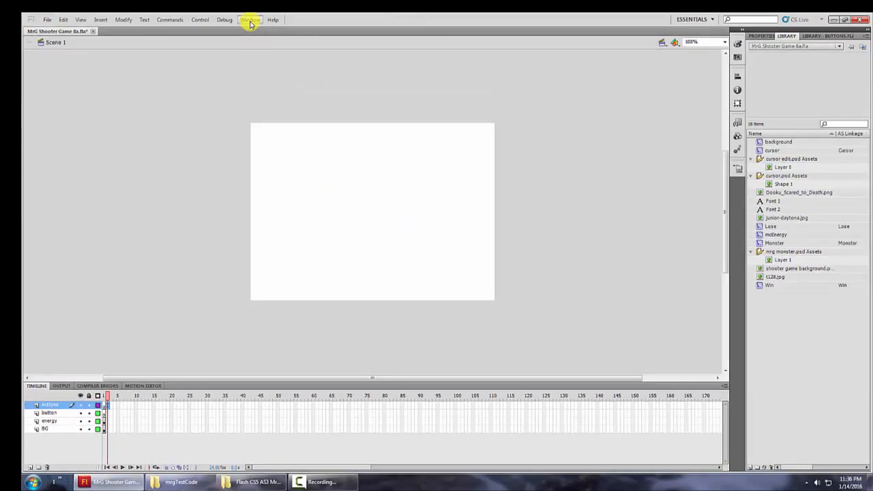
{"action": "left_click", "coordinate": [251, 20]}
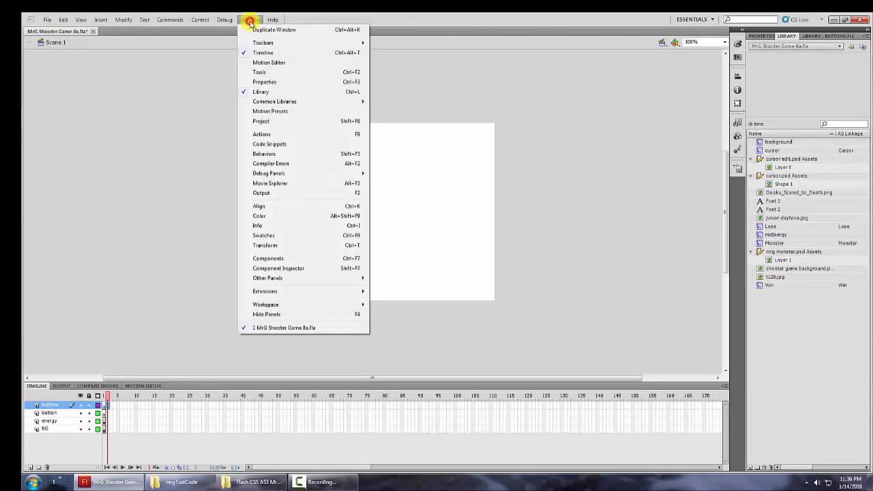
{"action": "left_click", "coordinate": [272, 135]}
{"action": "scroll", "coordinate": [427, 193], "scroll_direction": "down", "scroll_amount": 10}
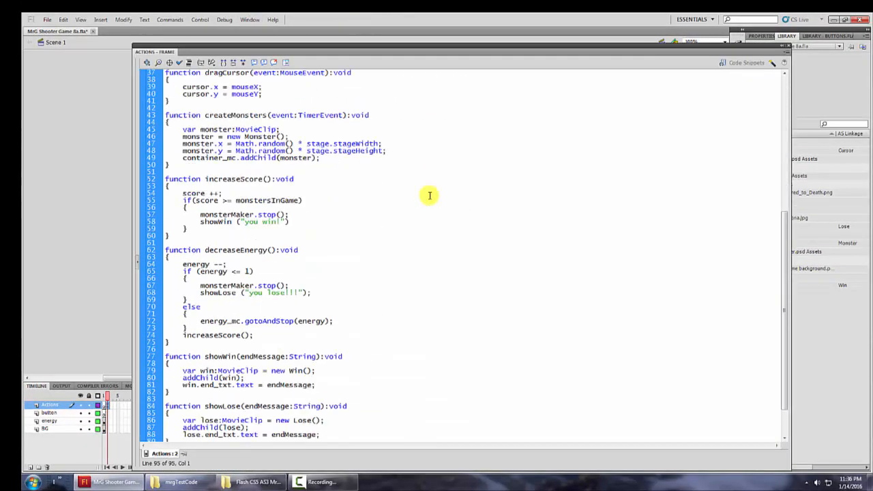
{"action": "scroll", "coordinate": [430, 196], "scroll_direction": "down", "scroll_amount": 2}
{"action": "scroll", "coordinate": [430, 194], "scroll_direction": "up", "scroll_amount": 6}
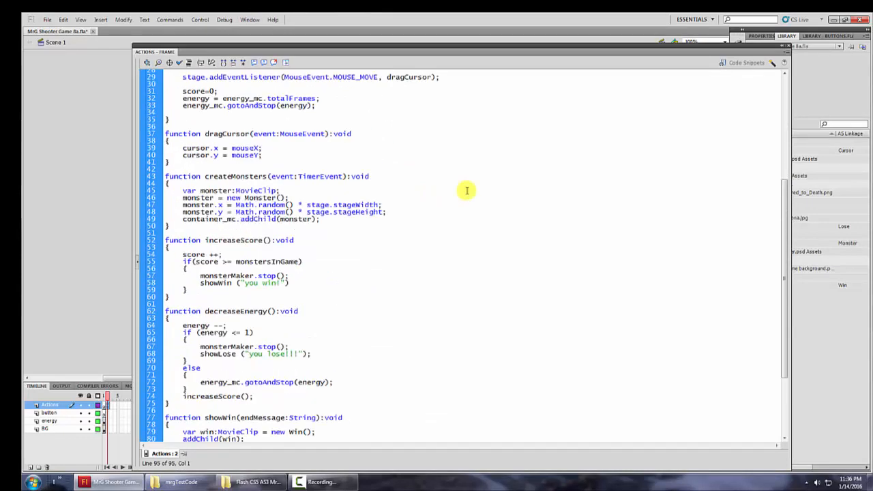
Close the script editor and insert a keyframe at frame 2 of the button layer
{"action": "left_click", "coordinate": [790, 46]}
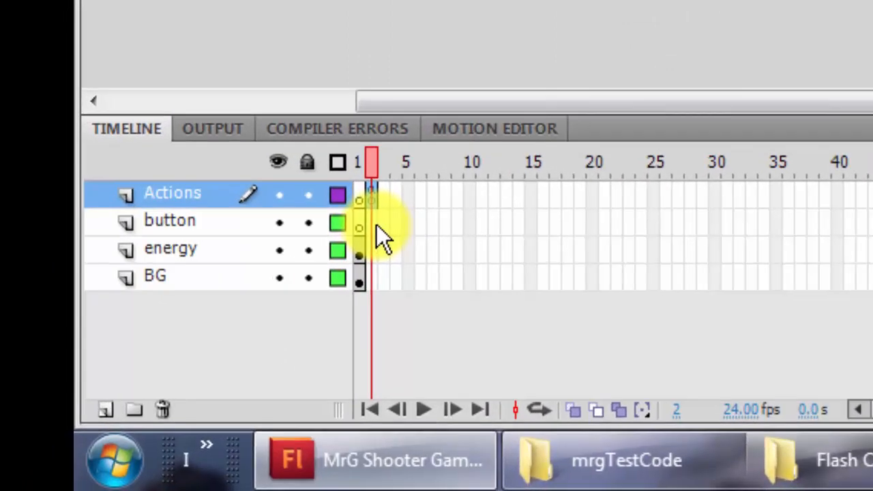
{"action": "left_click", "coordinate": [144, 389]}
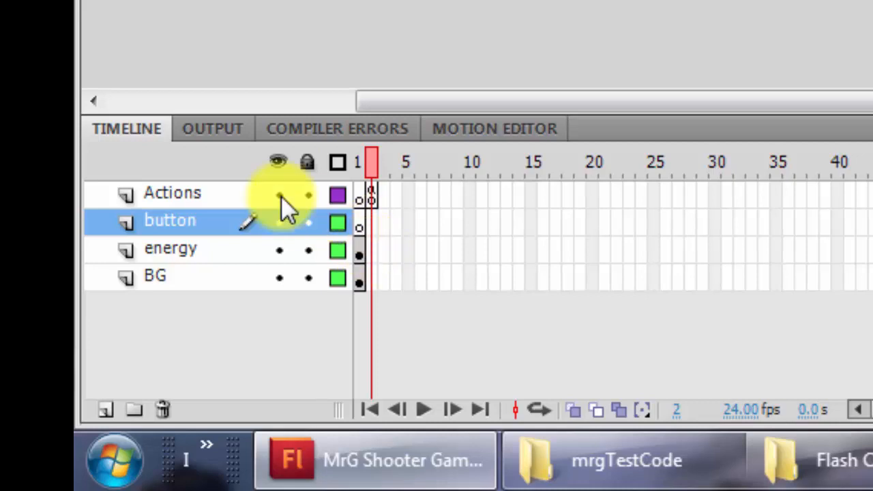
{"action": "left_click", "coordinate": [376, 253]}
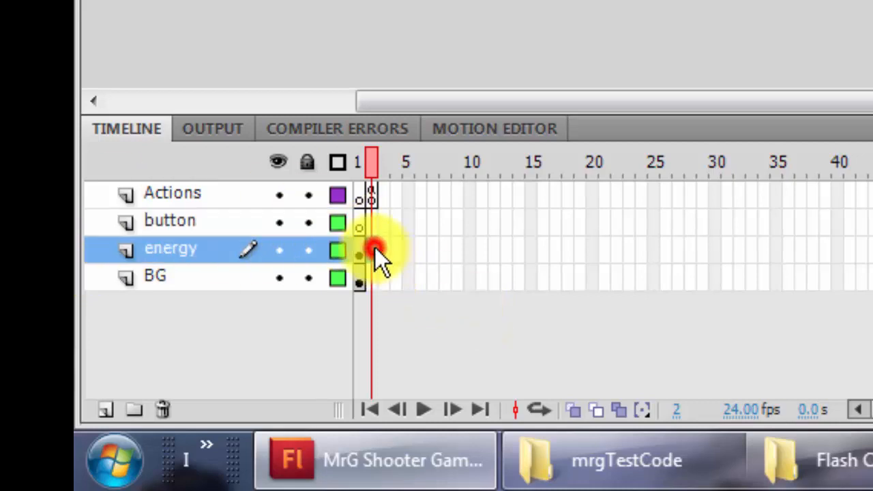
{"action": "left_click", "coordinate": [372, 280]}
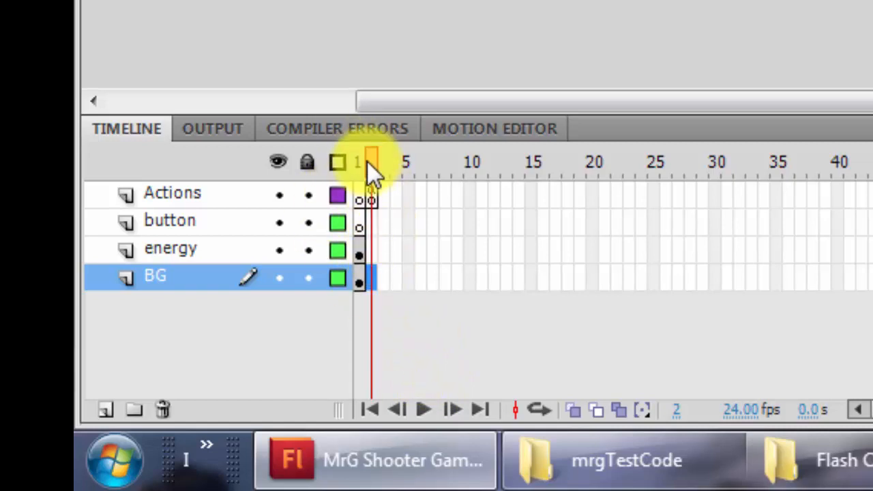
{"action": "left_click", "coordinate": [376, 274]}
{"action": "left_click", "coordinate": [374, 227]}
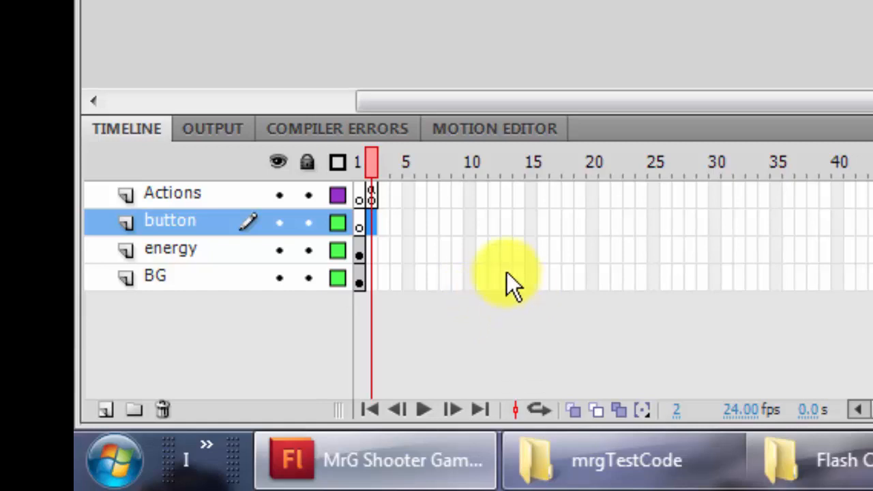
{"action": "key", "text": "F6"}
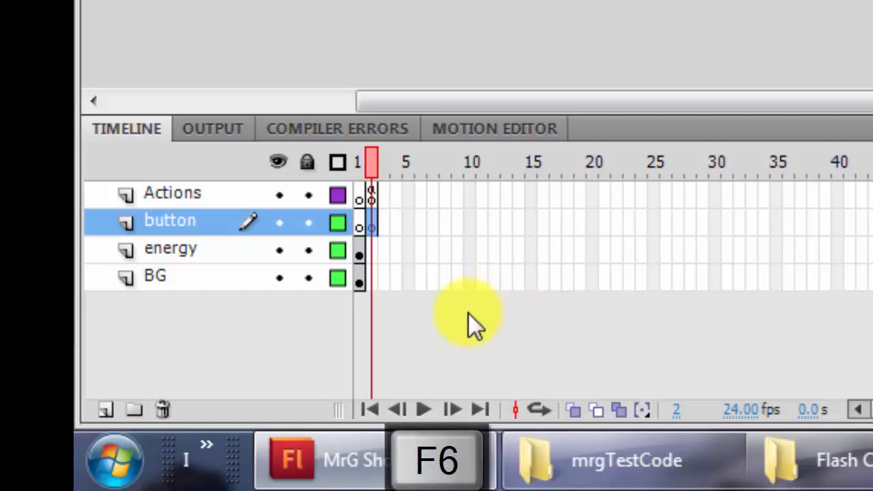
Extend the energy and BG layers to frame 2 with regular frames
{"action": "left_click", "coordinate": [371, 250]}
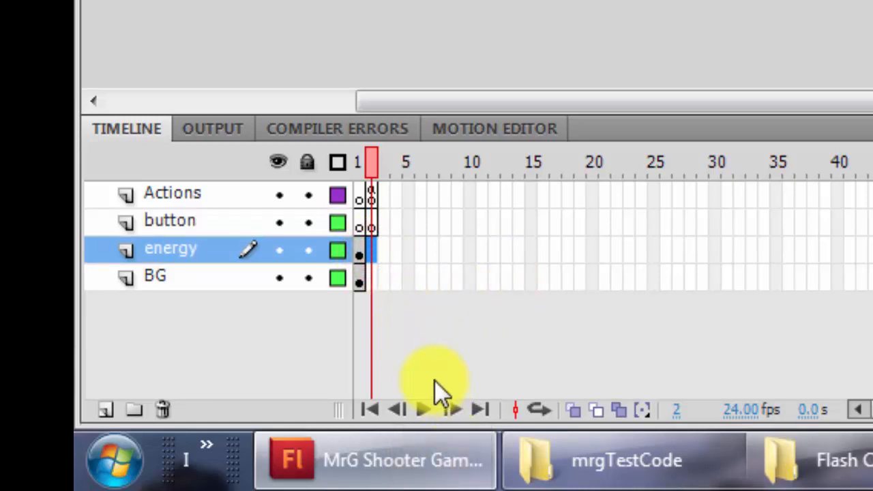
{"action": "key", "text": "F5"}
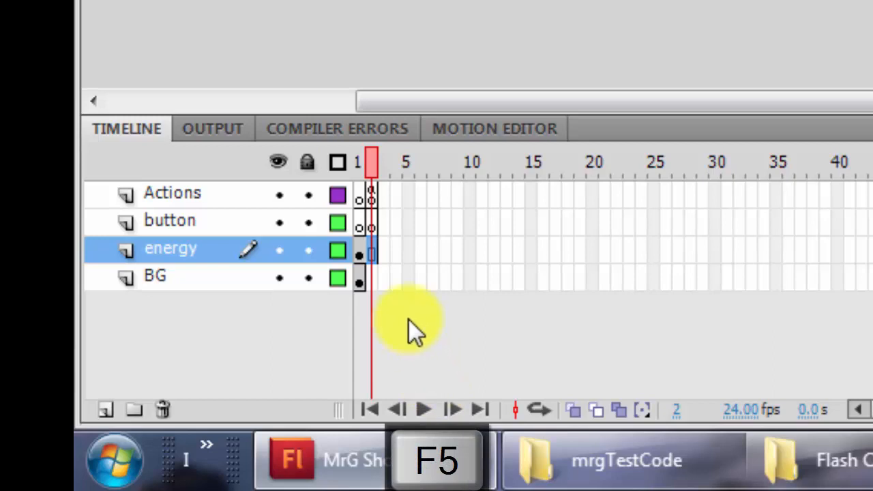
{"action": "left_click", "coordinate": [370, 279]}
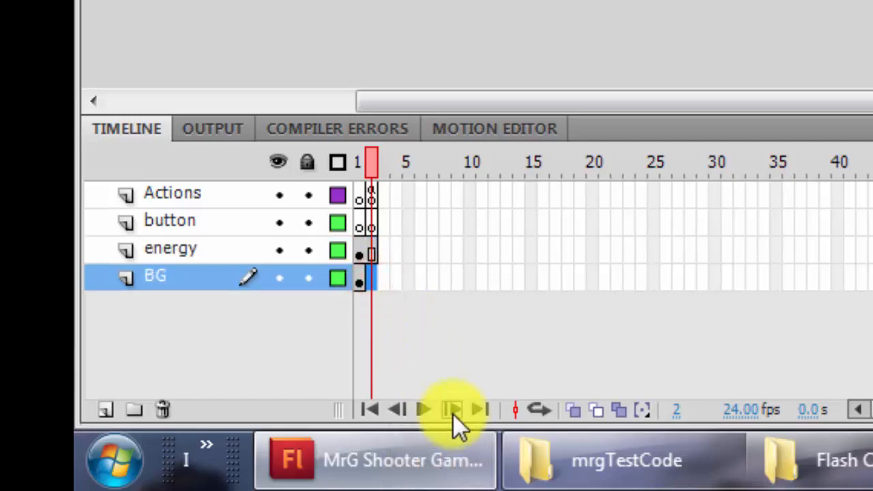
{"action": "key", "text": "F5"}
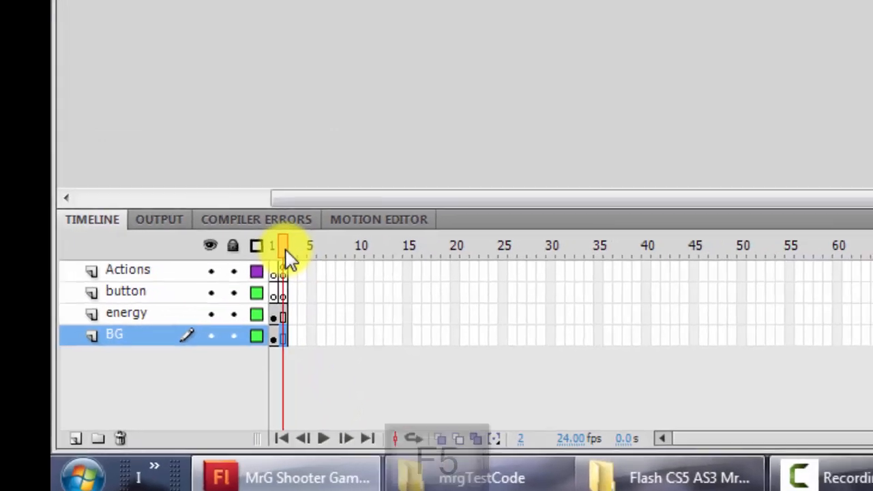
Compare the stage contents of frames 1 and 2 by switching between them
{"action": "left_click", "coordinate": [361, 164]}
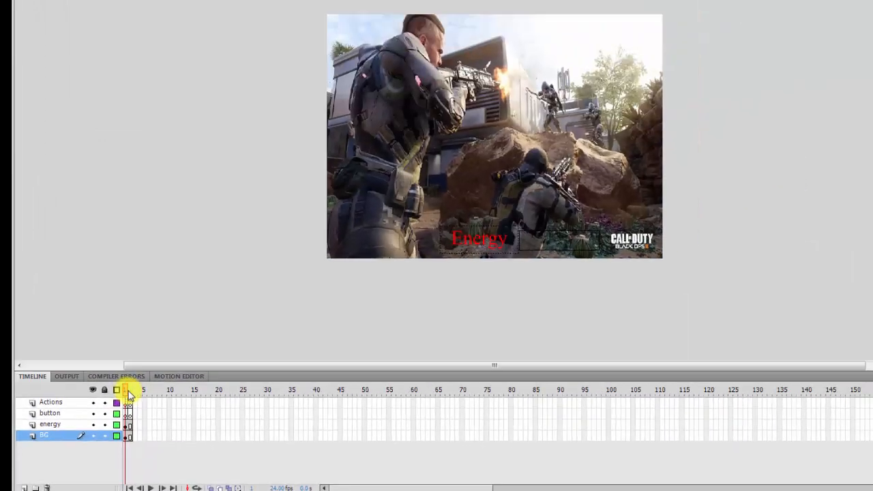
{"action": "left_click", "coordinate": [129, 392]}
{"action": "left_click_drag", "start_coordinate": [135, 393], "coordinate": [126, 397]}
{"action": "left_click", "coordinate": [130, 393]}
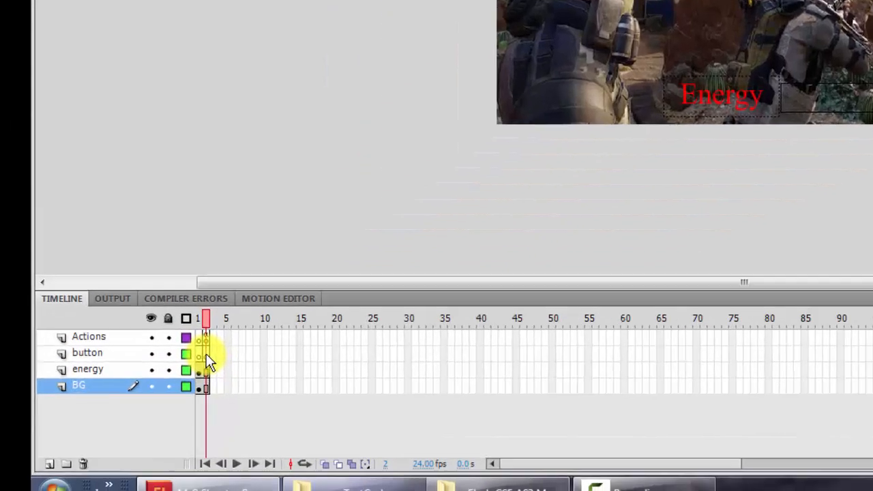
{"action": "left_click", "coordinate": [129, 414]}
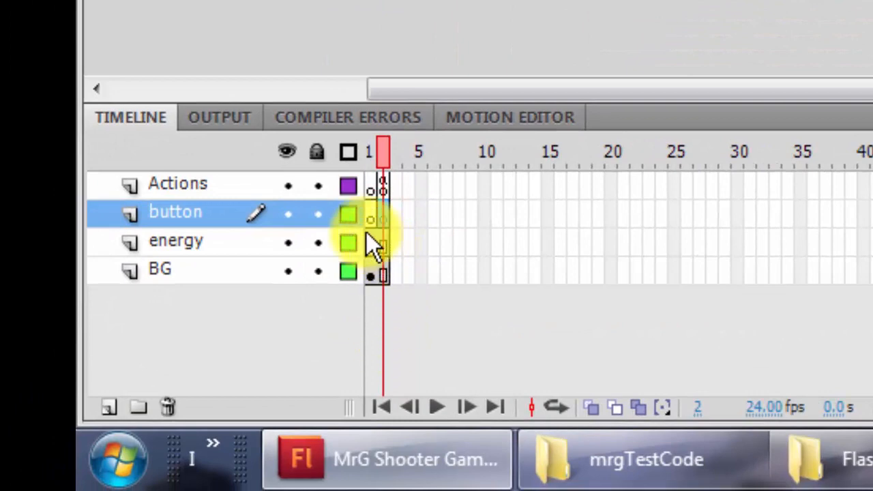
Select frame 1 of the button layer, open the common Buttons library and enlarge it beside the stage
{"action": "left_click", "coordinate": [371, 213]}
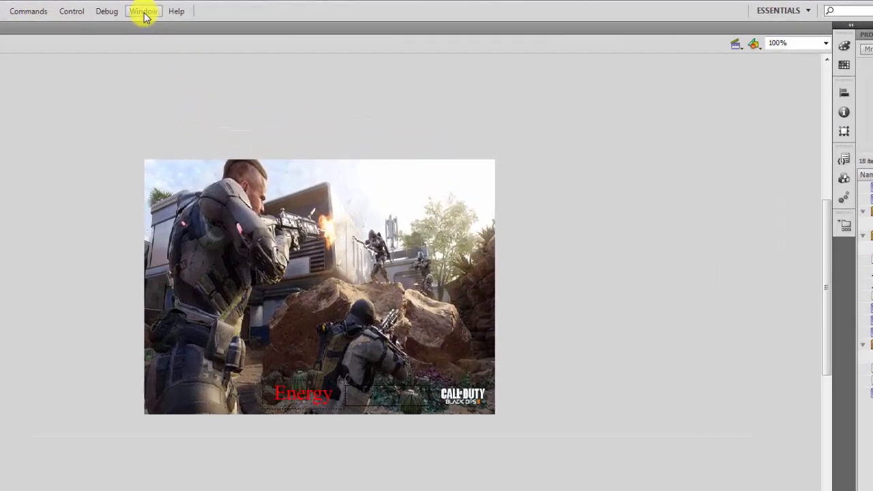
{"action": "left_click", "coordinate": [145, 16]}
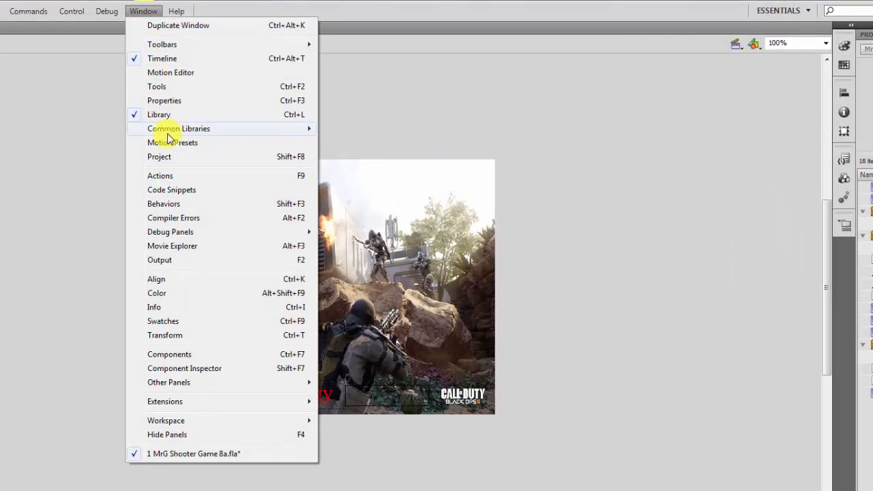
{"action": "mouse_move", "coordinate": [169, 136]}
{"action": "left_click", "coordinate": [335, 129]}
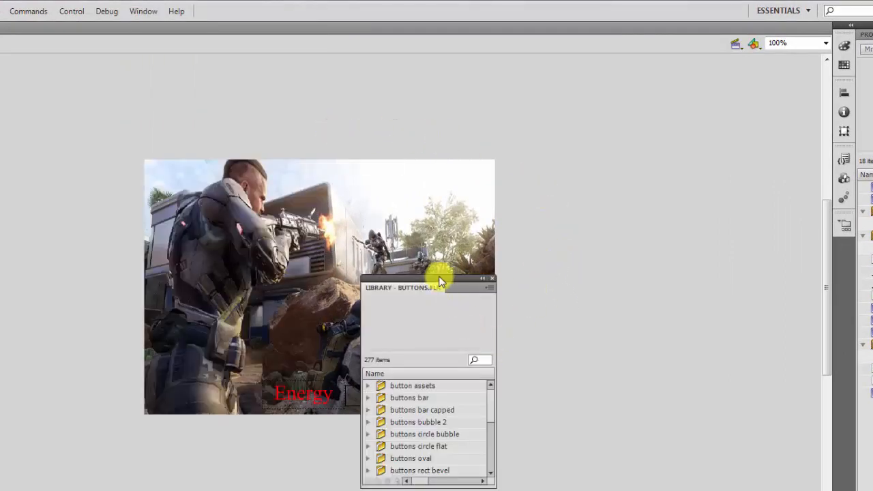
{"action": "left_click_drag", "start_coordinate": [443, 277], "coordinate": [628, 69]}
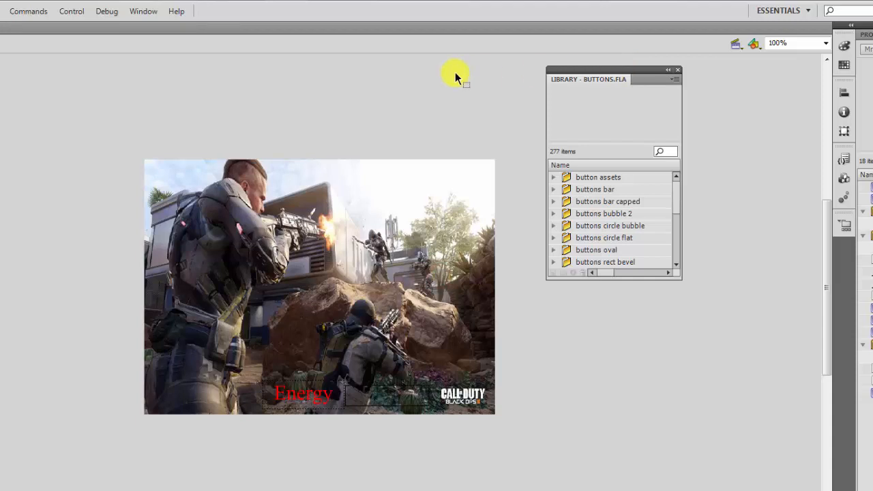
{"action": "left_click", "coordinate": [140, 11]}
{"action": "mouse_move", "coordinate": [191, 129]}
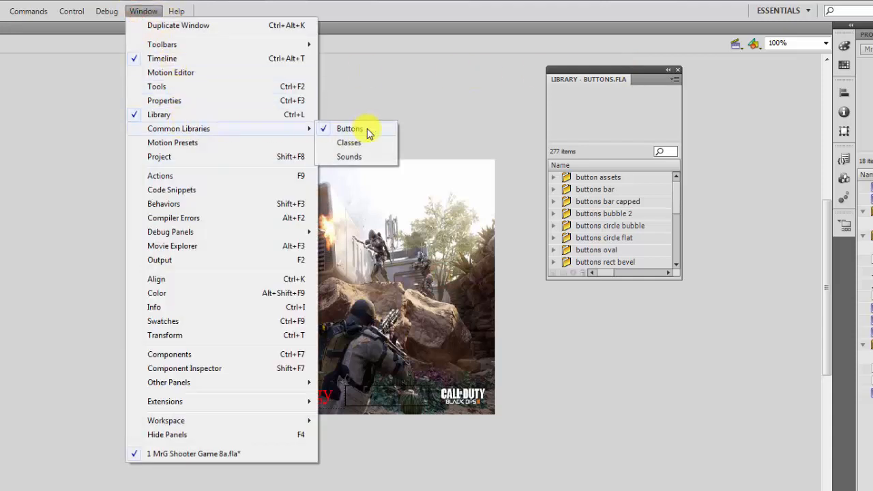
{"action": "left_click", "coordinate": [629, 66]}
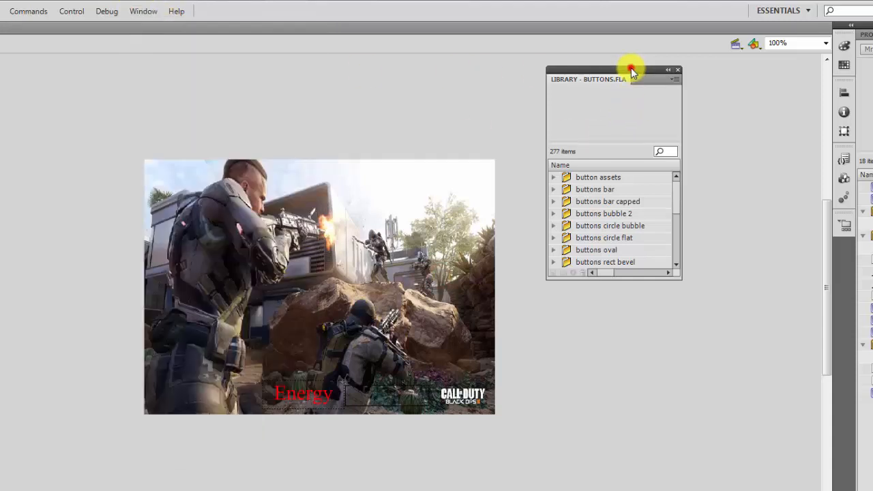
{"action": "left_click_drag", "start_coordinate": [680, 278], "coordinate": [829, 374]}
{"action": "left_click_drag", "start_coordinate": [655, 67], "coordinate": [611, 74]}
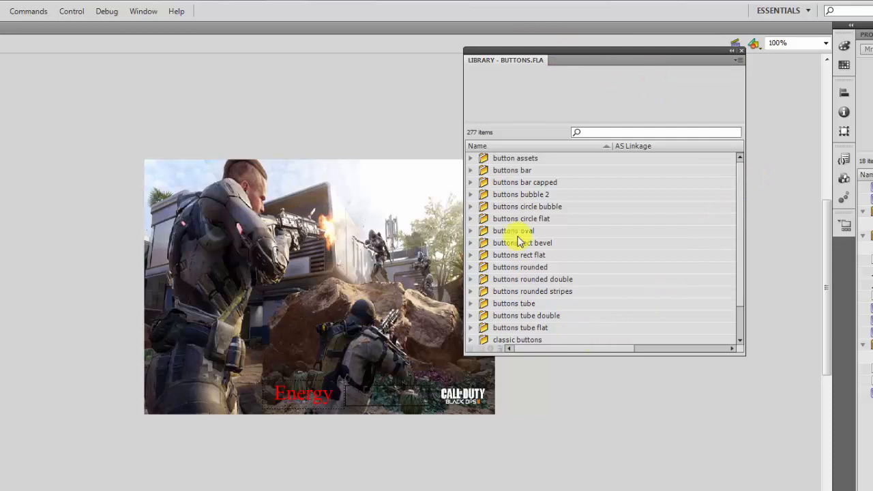
Preview the symbols in the button assets and buttons bar folders of the Buttons library
{"action": "left_click", "coordinate": [503, 157]}
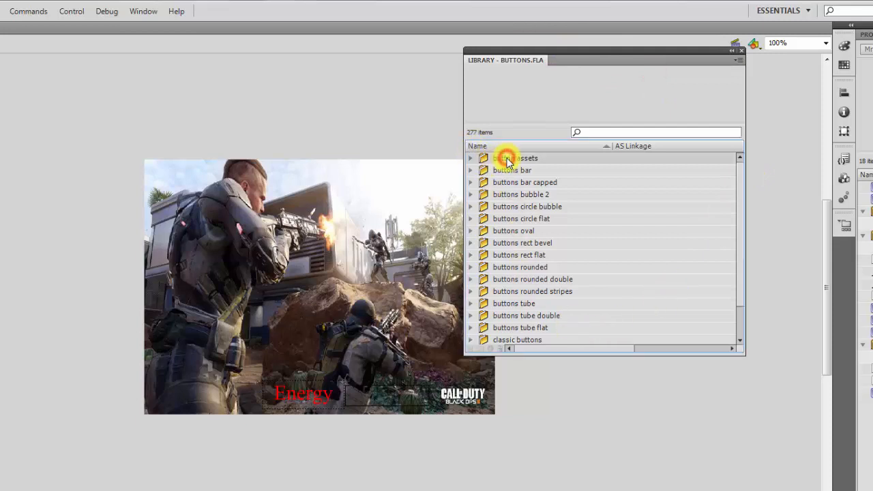
{"action": "left_click", "coordinate": [470, 157]}
{"action": "left_click", "coordinate": [523, 170]}
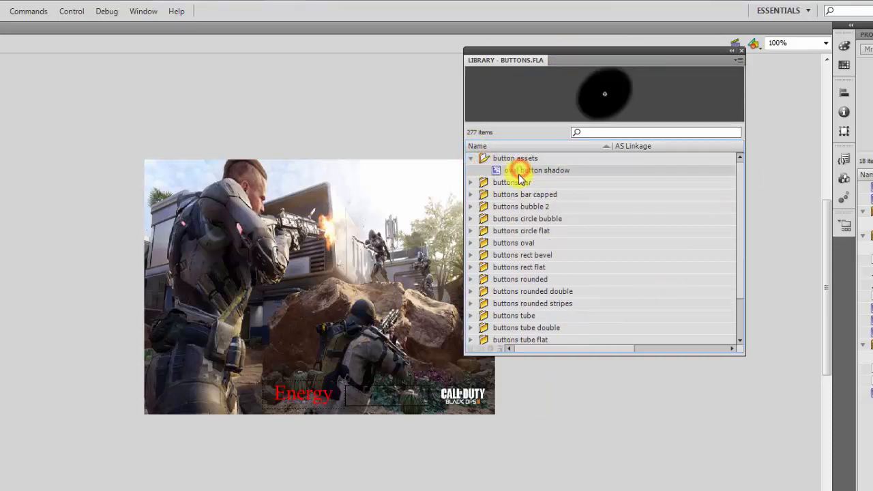
{"action": "left_click", "coordinate": [471, 183]}
{"action": "left_click", "coordinate": [522, 194]}
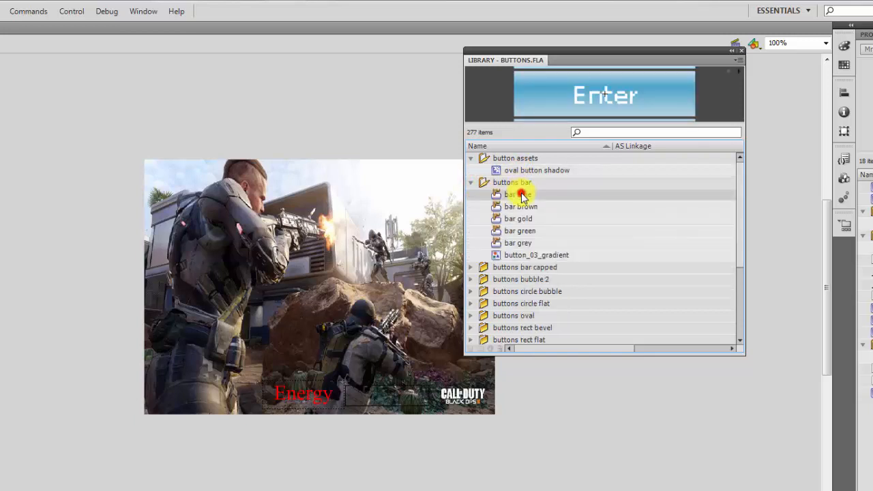
{"action": "left_click", "coordinate": [523, 207]}
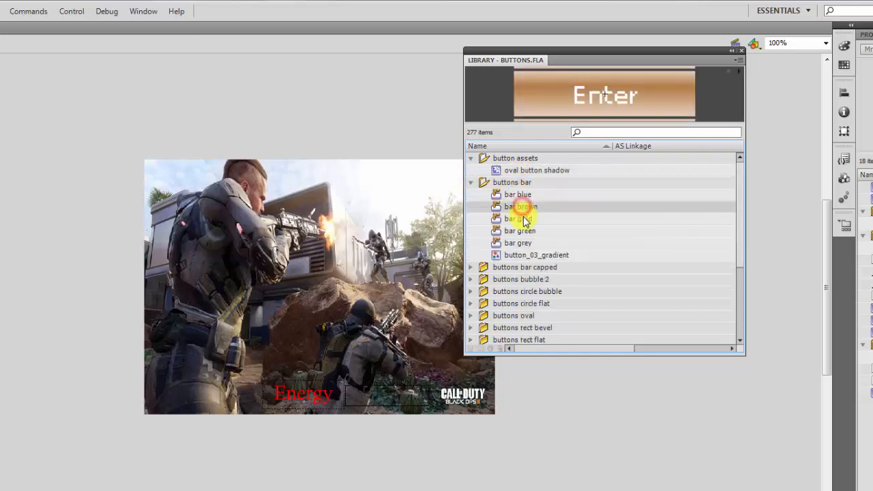
{"action": "left_click", "coordinate": [523, 218]}
{"action": "left_click", "coordinate": [522, 231]}
{"action": "left_click", "coordinate": [523, 243]}
{"action": "left_click", "coordinate": [522, 255]}
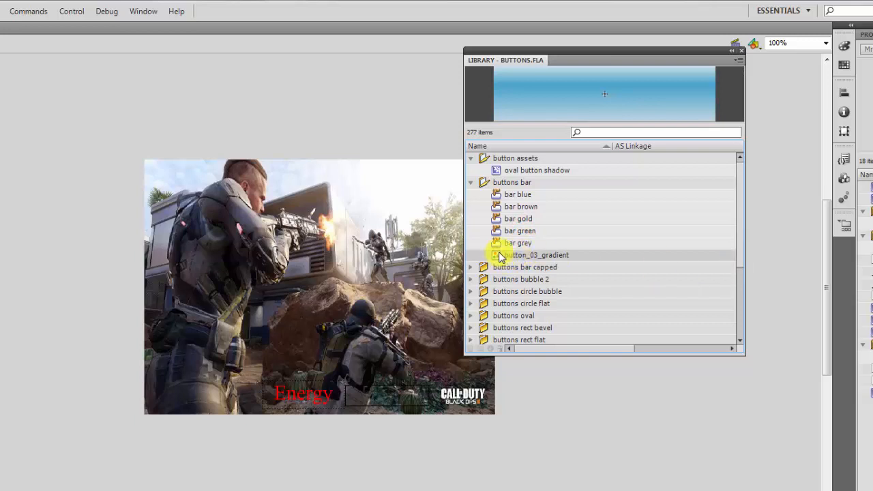
Preview designs in the buttons bar capped, buttons rounded double and buttons tube double folders
{"action": "left_click", "coordinate": [470, 267]}
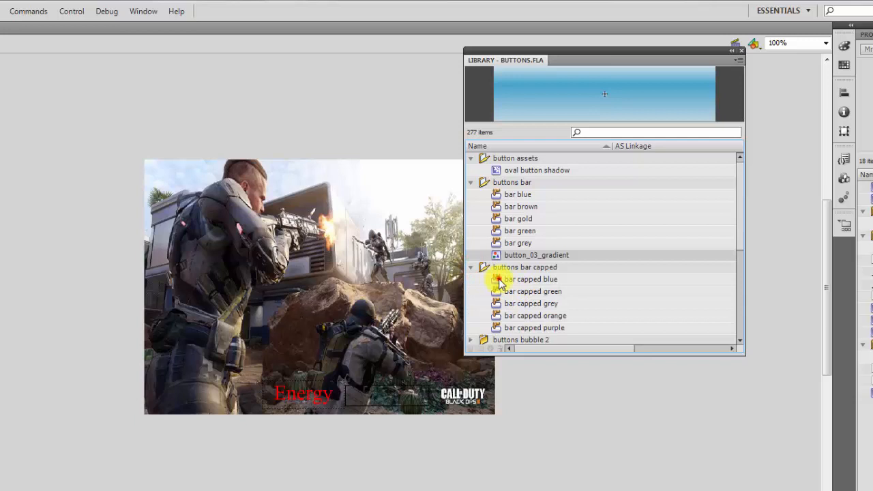
{"action": "left_click", "coordinate": [499, 280]}
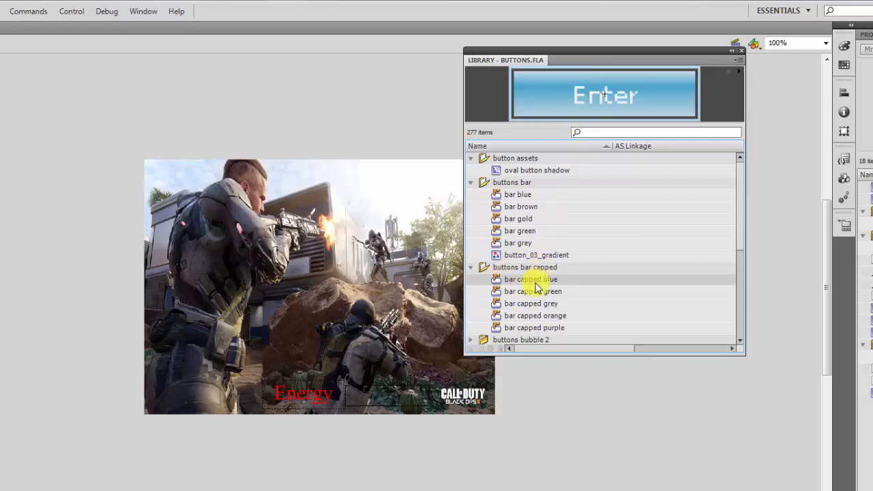
{"action": "left_click", "coordinate": [522, 314]}
{"action": "left_click_drag", "start_coordinate": [739, 243], "coordinate": [737, 306]}
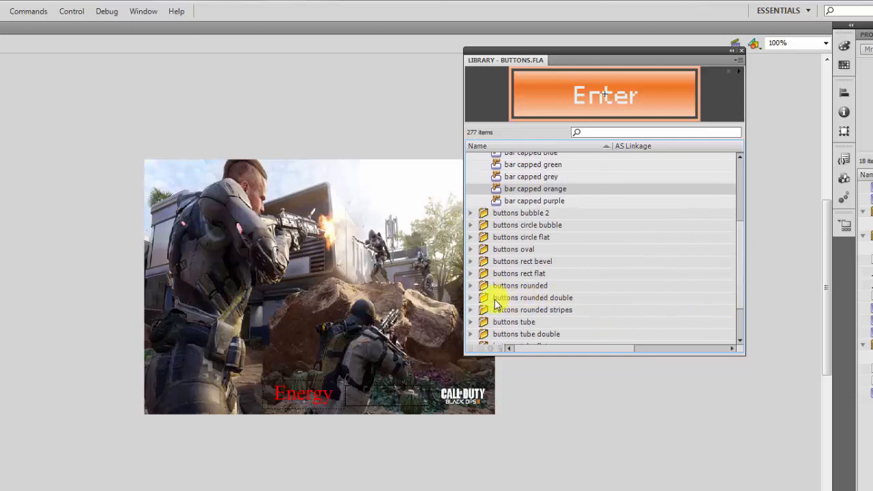
{"action": "left_click", "coordinate": [471, 298]}
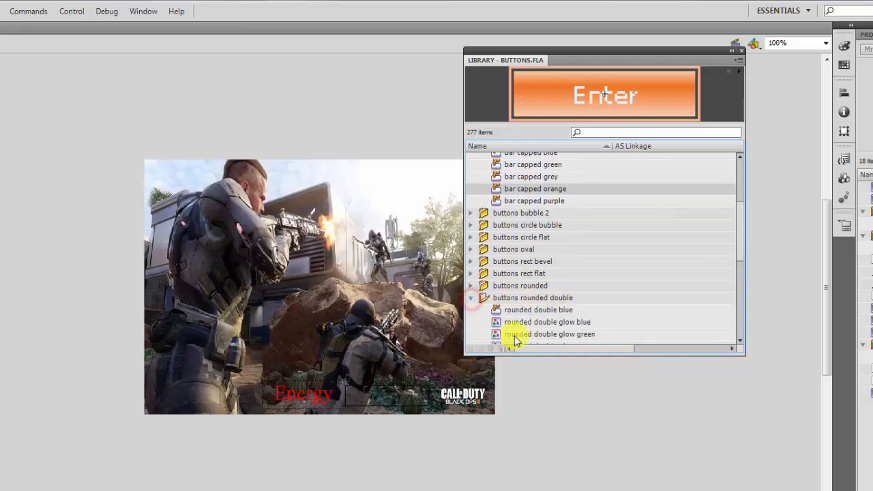
{"action": "left_click", "coordinate": [533, 311]}
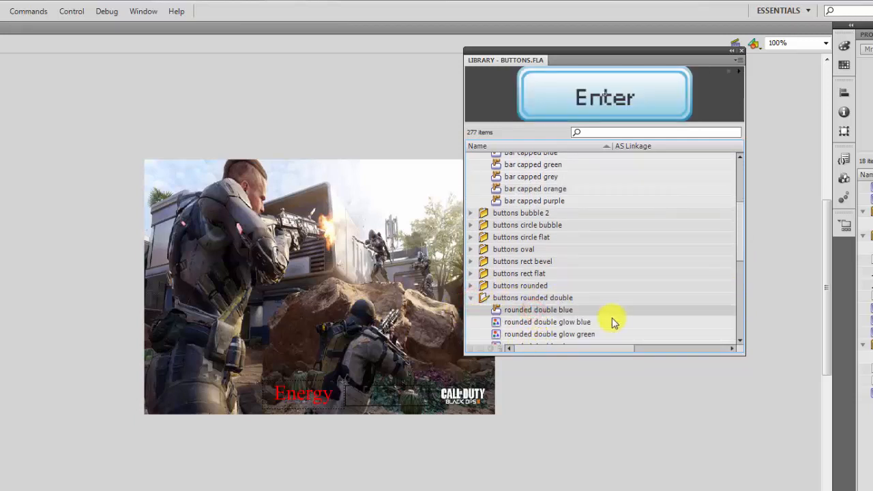
{"action": "left_click_drag", "start_coordinate": [743, 214], "coordinate": [743, 288]}
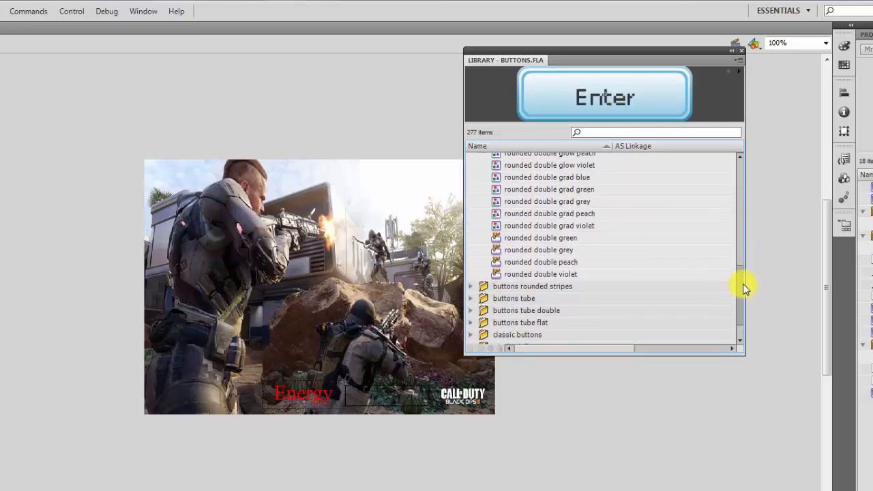
{"action": "left_click", "coordinate": [551, 251]}
{"action": "left_click", "coordinate": [551, 262]}
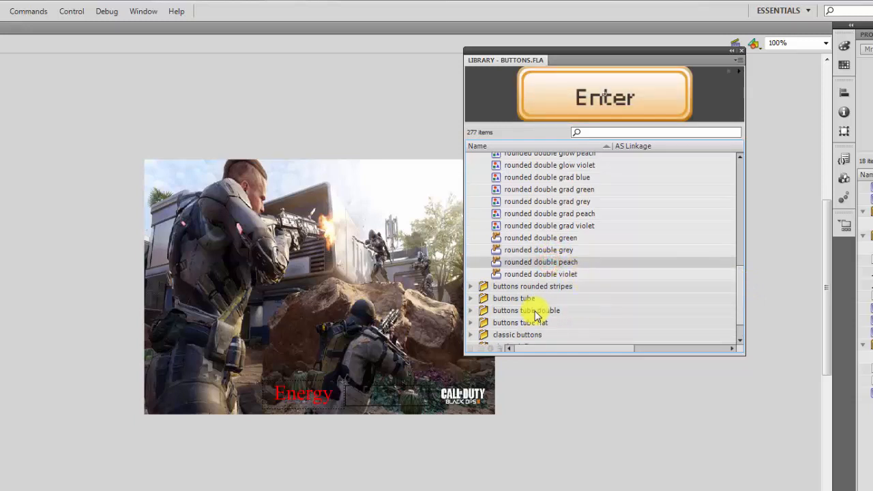
{"action": "left_click", "coordinate": [471, 311]}
{"action": "left_click", "coordinate": [539, 325]}
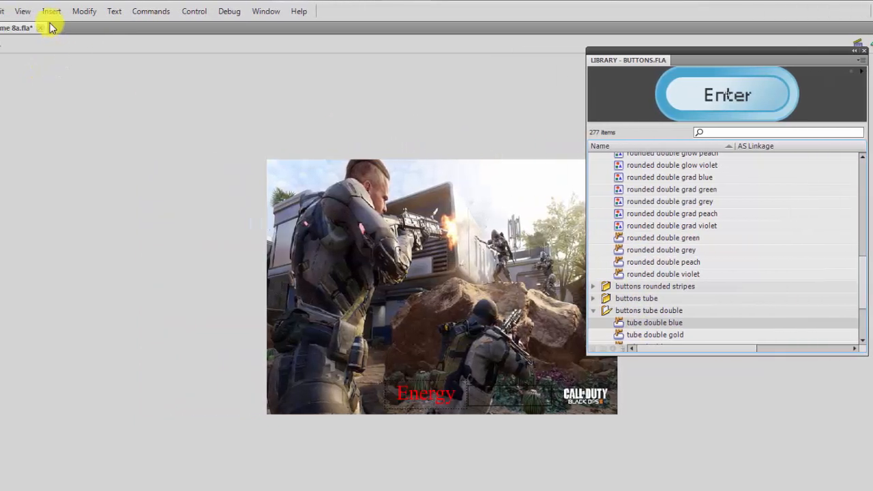
Create a new symbol named btn_start of type Button
{"action": "left_click", "coordinate": [94, 13]}
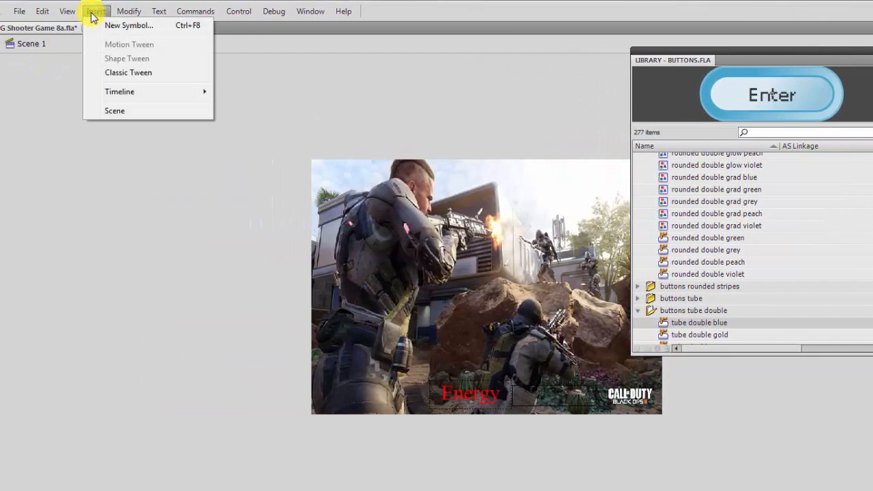
{"action": "left_click", "coordinate": [107, 29]}
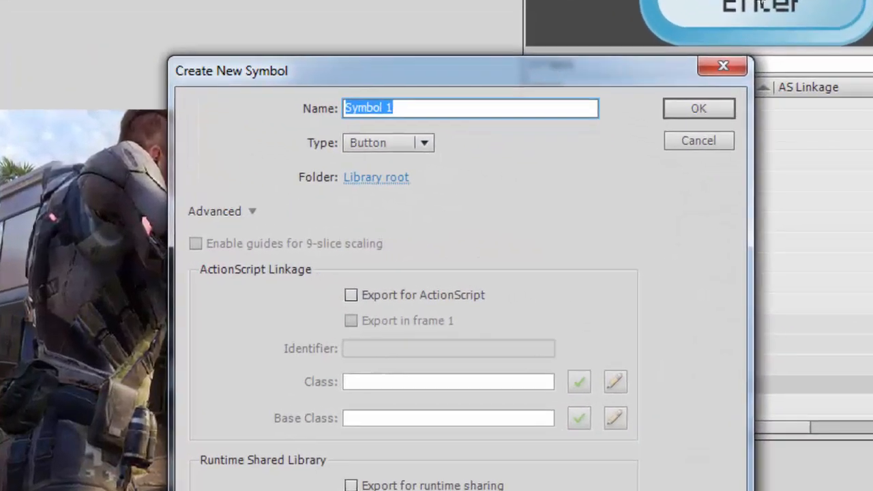
{"action": "type", "text": "btn_start"}
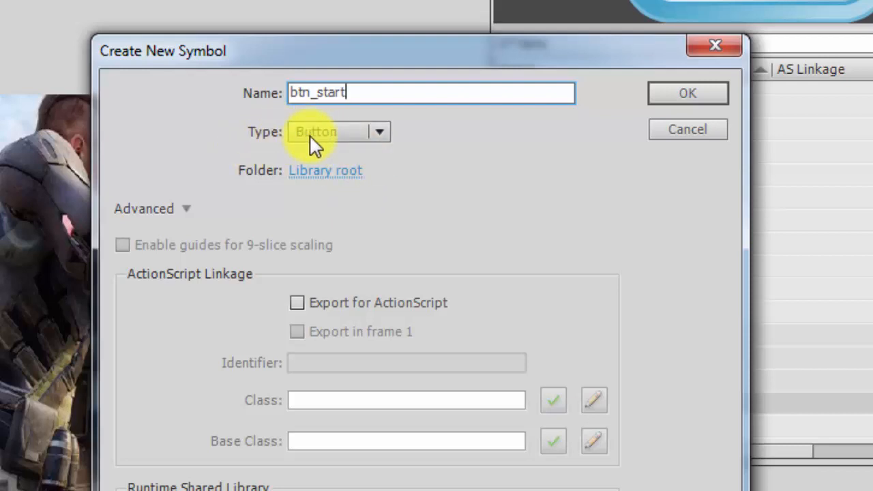
{"action": "left_click", "coordinate": [380, 134]}
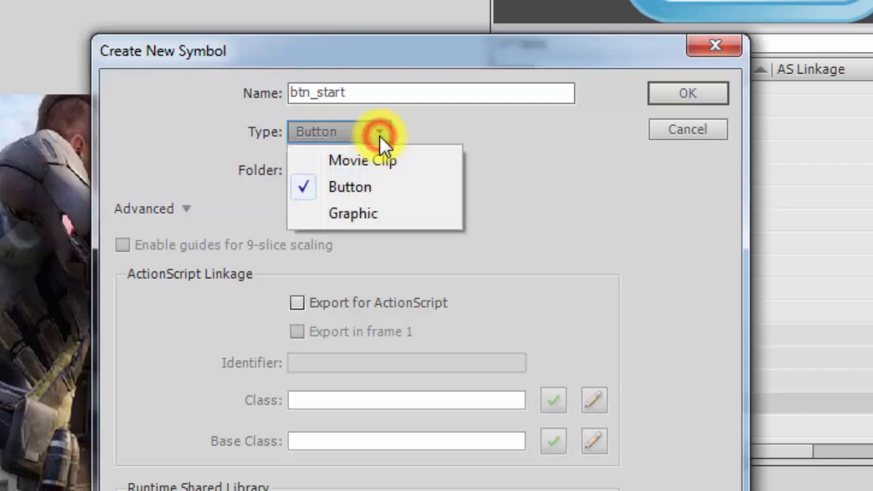
{"action": "left_click", "coordinate": [367, 162]}
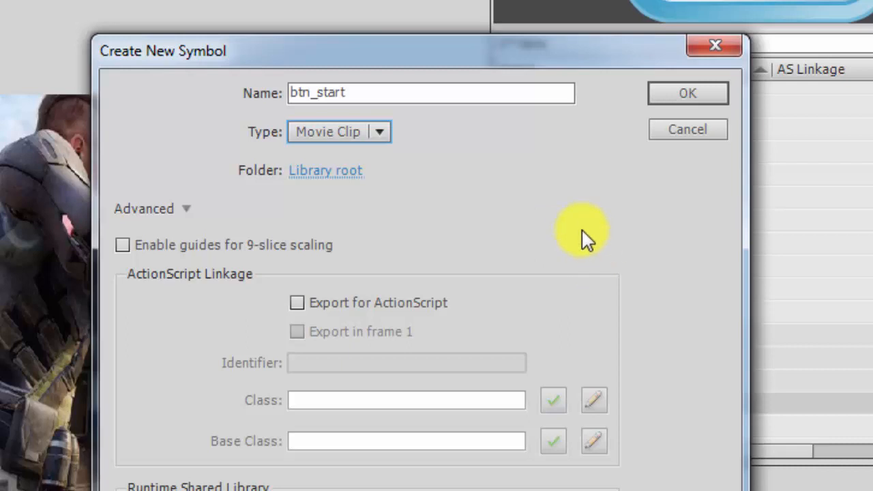
{"action": "left_click", "coordinate": [382, 132]}
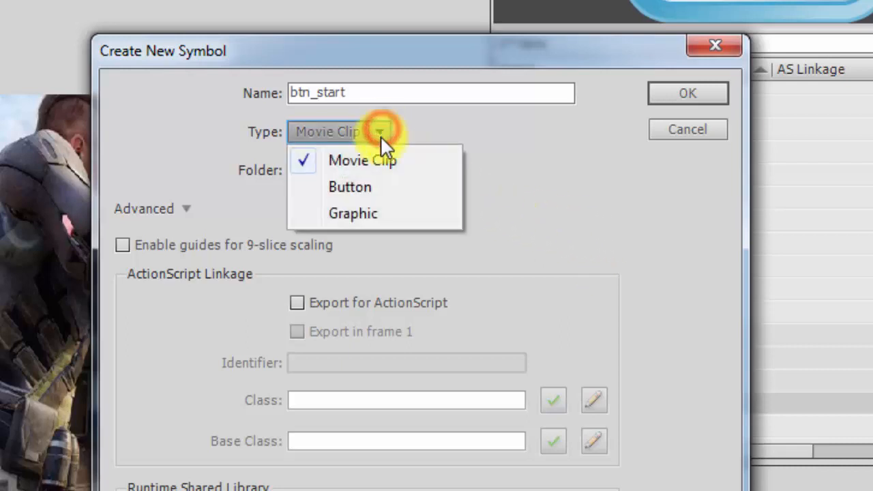
{"action": "left_click", "coordinate": [379, 185]}
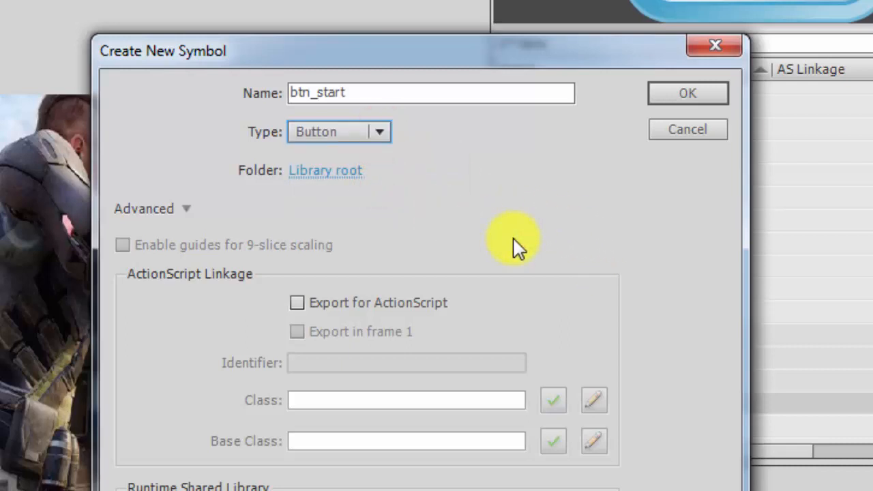
{"action": "left_click", "coordinate": [692, 97]}
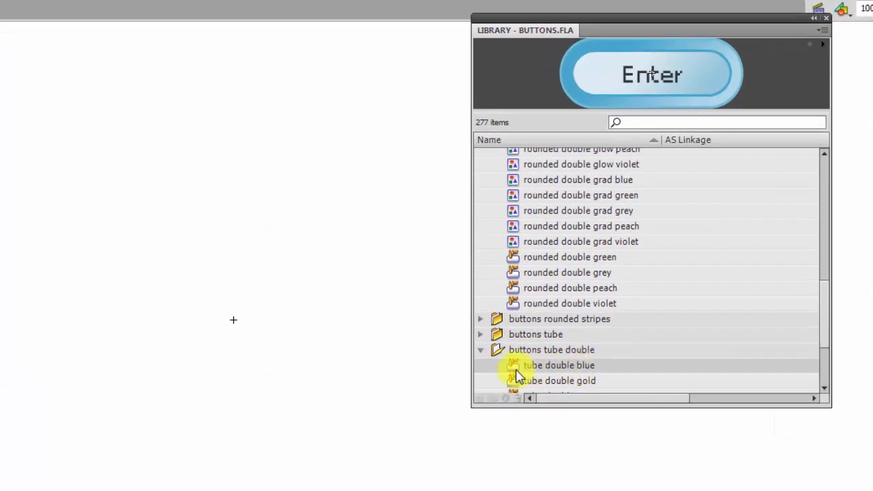
Place the tube double blue button at the centre of btn_start and close the floating Buttons library
{"action": "left_click_drag", "start_coordinate": [516, 375], "coordinate": [234, 319]}
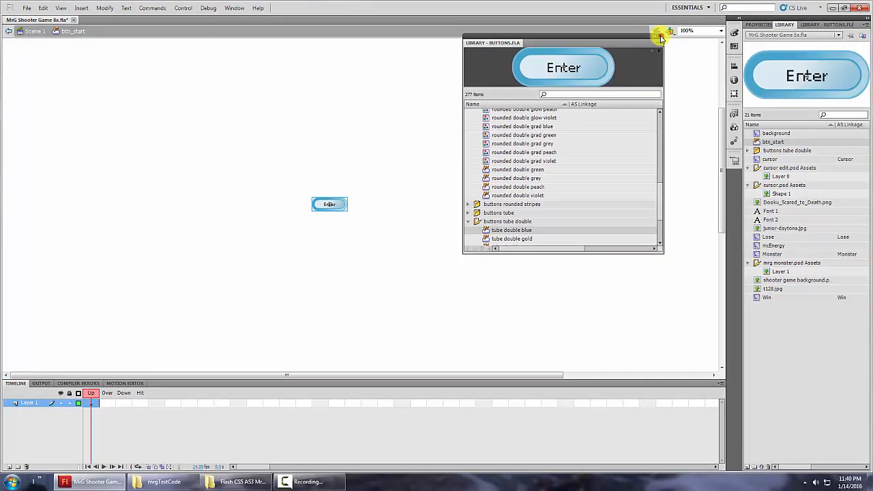
{"action": "left_click", "coordinate": [825, 19]}
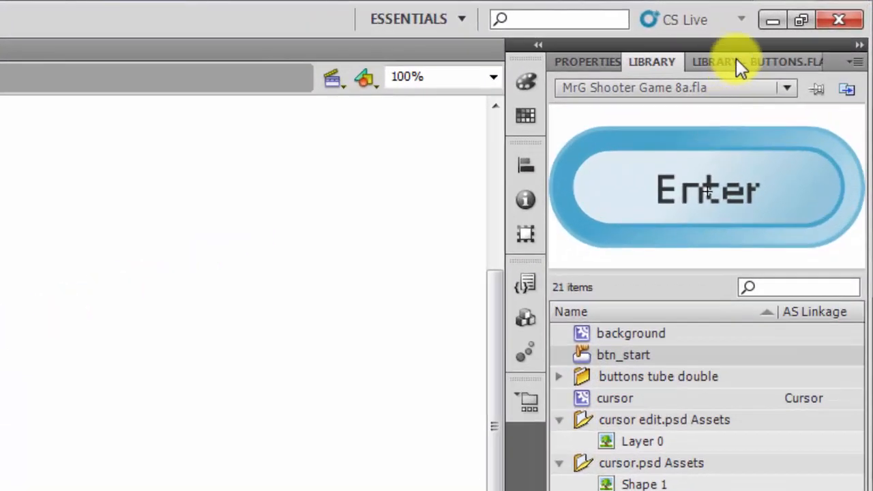
Remove the remaining docked Buttons library and reset the Essentials workspace
{"action": "left_click_drag", "start_coordinate": [736, 58], "coordinate": [2, 186]}
{"action": "left_click", "coordinate": [241, 167]}
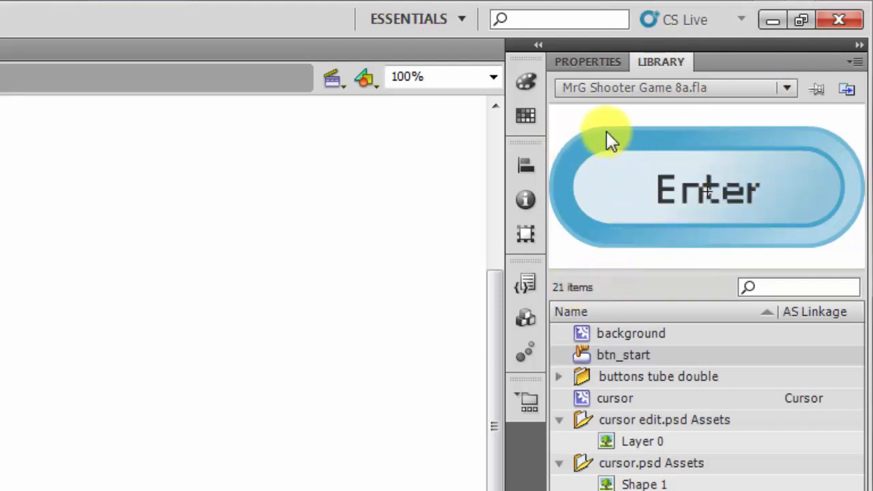
{"action": "left_click", "coordinate": [597, 65]}
{"action": "left_click", "coordinate": [656, 61]}
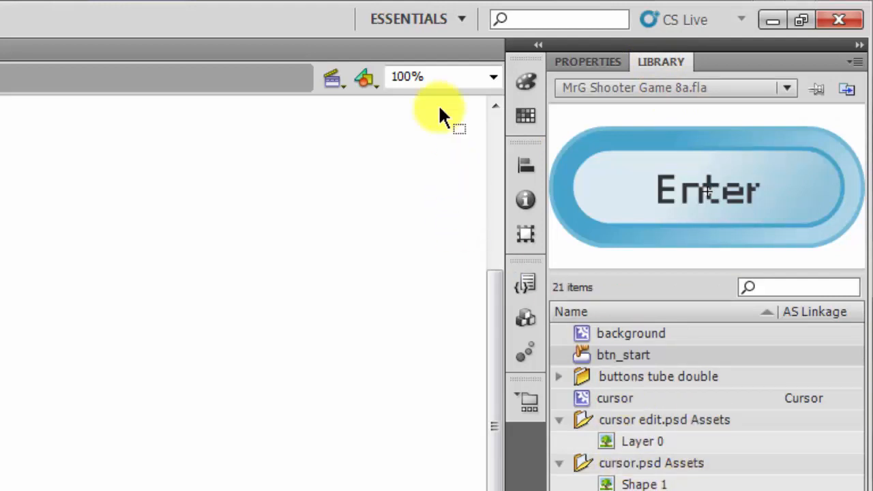
{"action": "left_click", "coordinate": [423, 21]}
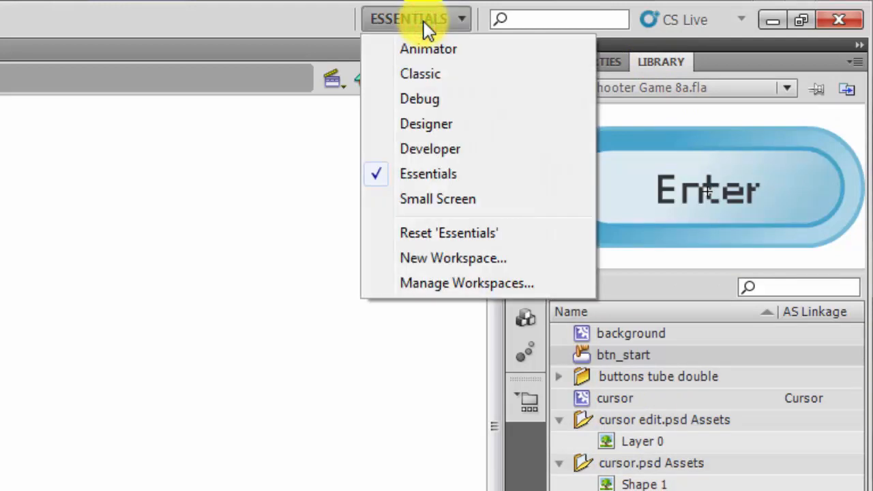
{"action": "left_click", "coordinate": [434, 234]}
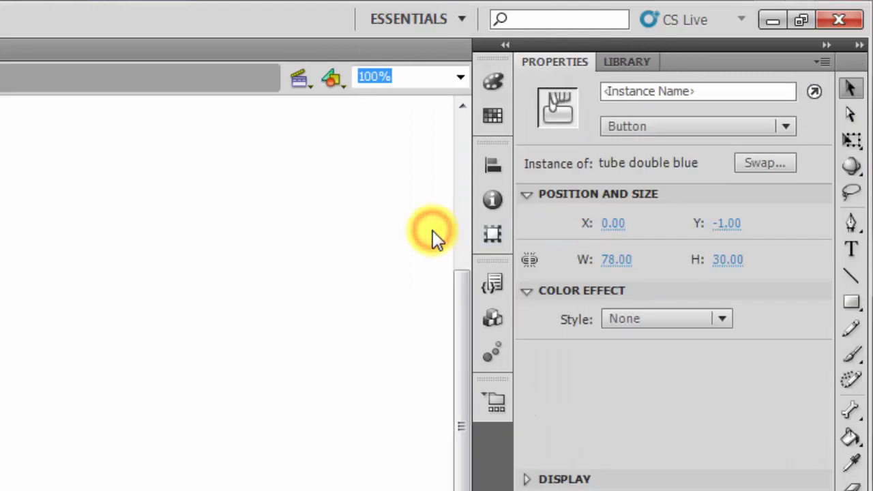
Enlarge the tube double blue instance to about 124 by 50 with Free Transform and open it for editing
{"action": "left_click", "coordinate": [853, 142]}
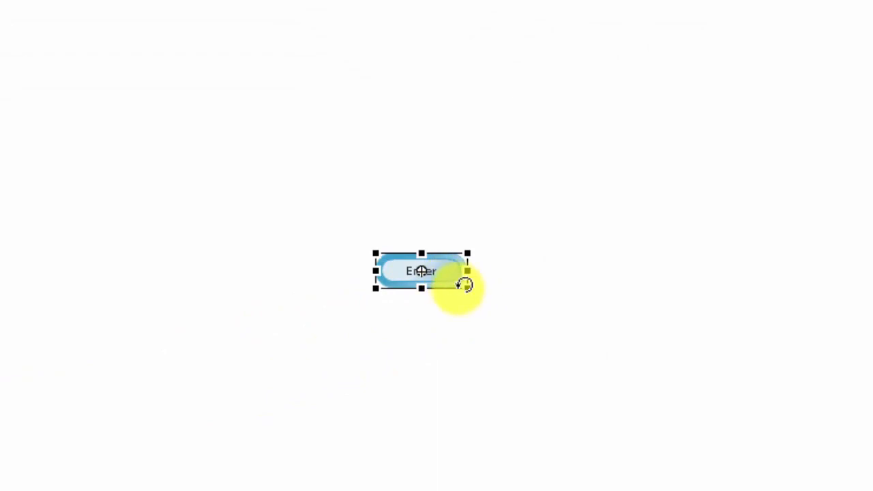
{"action": "left_click_drag", "start_coordinate": [467, 254], "coordinate": [494, 241]}
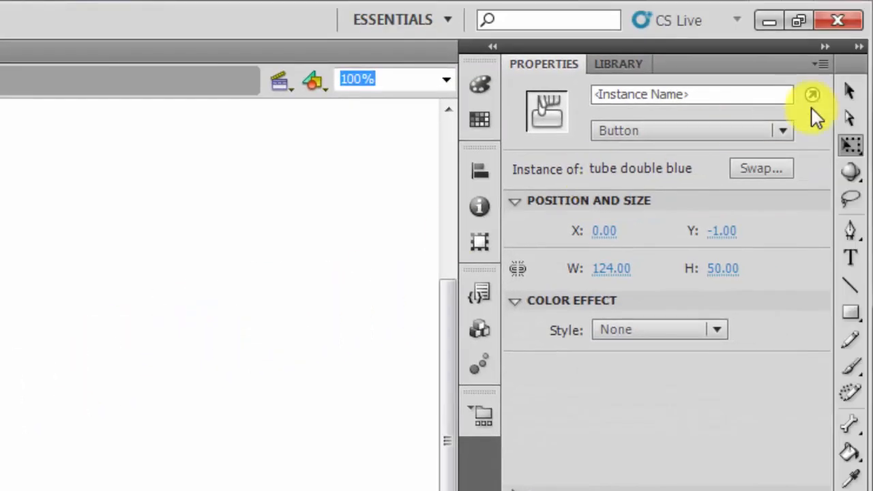
{"action": "left_click", "coordinate": [850, 90]}
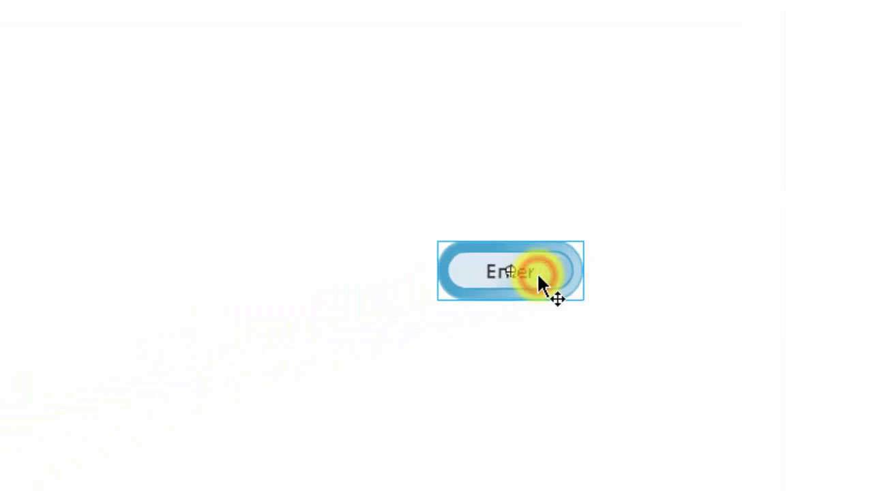
{"action": "double_click", "coordinate": [538, 274]}
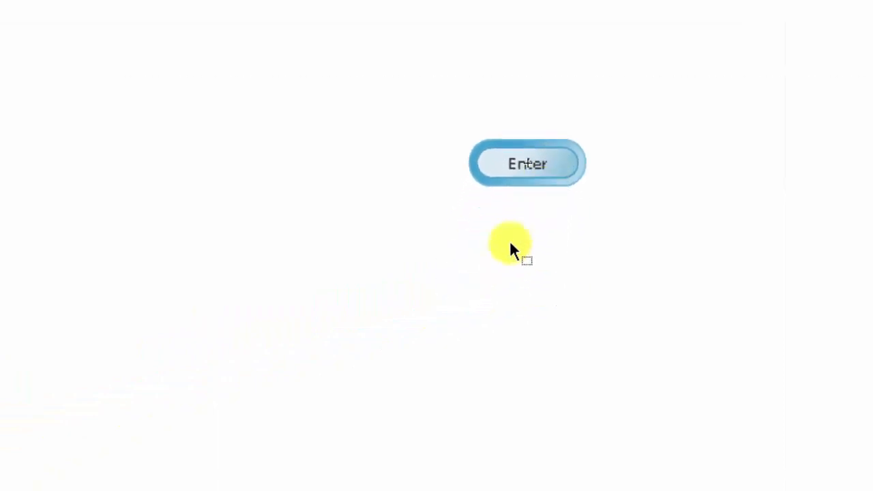
Examine the button's appearance in its Up, Over, Down and Hit states
{"action": "left_click", "coordinate": [155, 385]}
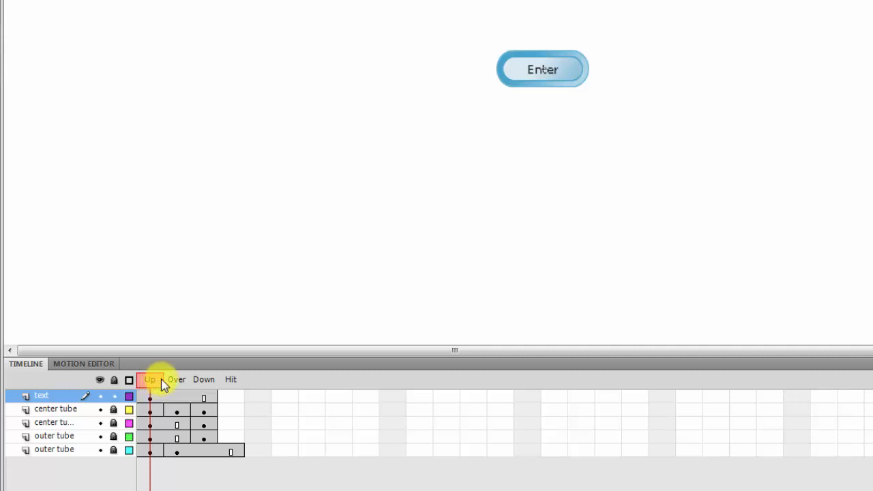
{"action": "left_click", "coordinate": [179, 379]}
{"action": "left_click", "coordinate": [209, 379]}
{"action": "left_click", "coordinate": [225, 380]}
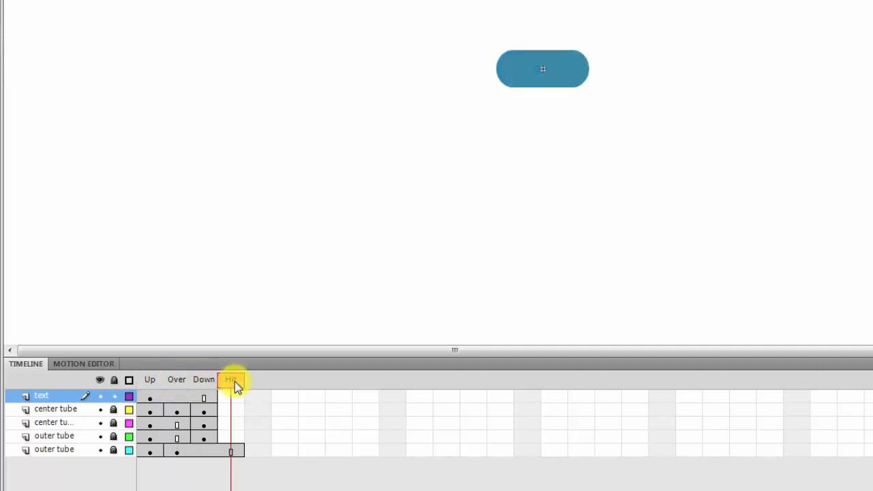
{"action": "left_click_drag", "start_coordinate": [234, 381], "coordinate": [150, 379]}
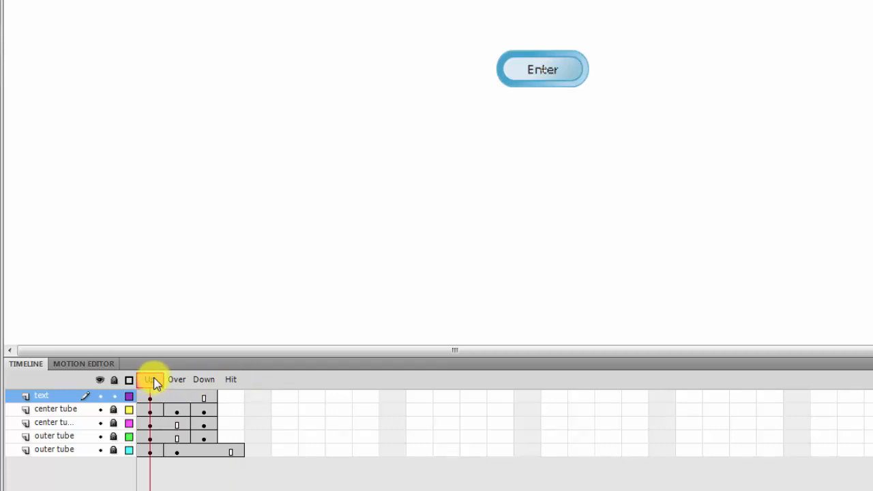
{"action": "left_click_drag", "start_coordinate": [151, 379], "coordinate": [221, 377]}
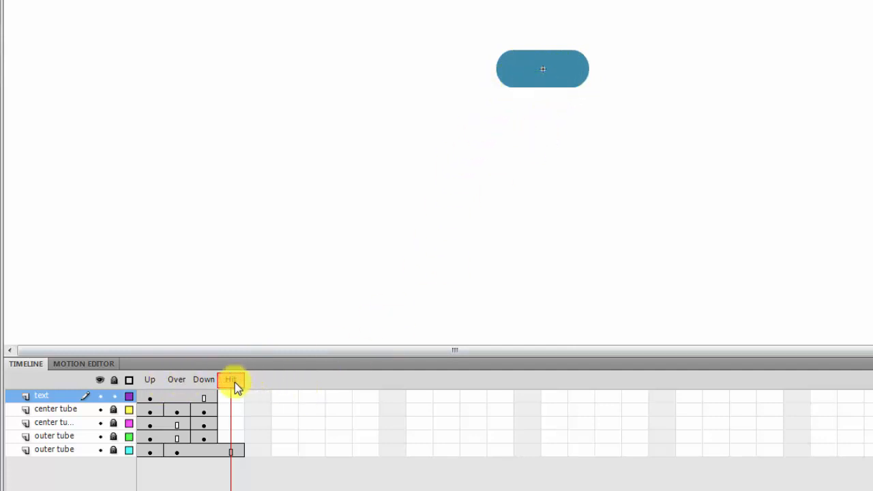
{"action": "left_click", "coordinate": [199, 380]}
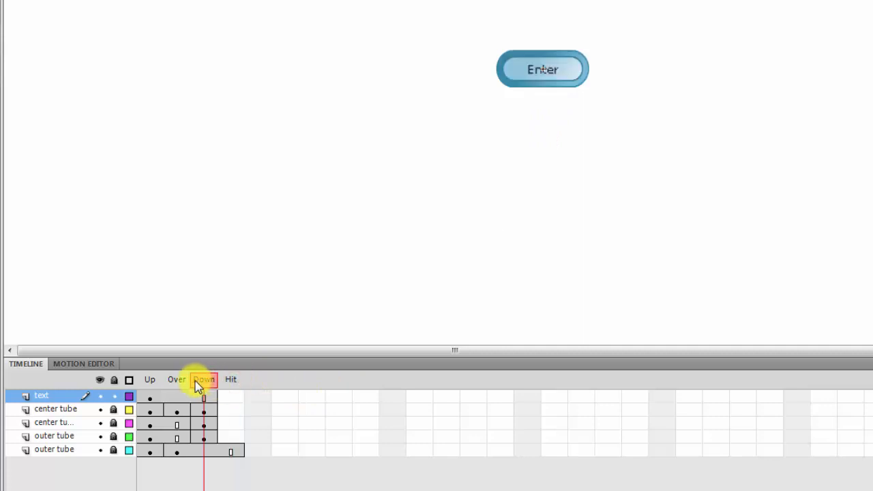
{"action": "left_click", "coordinate": [225, 381]}
{"action": "left_click", "coordinate": [204, 381]}
{"action": "left_click", "coordinate": [152, 381]}
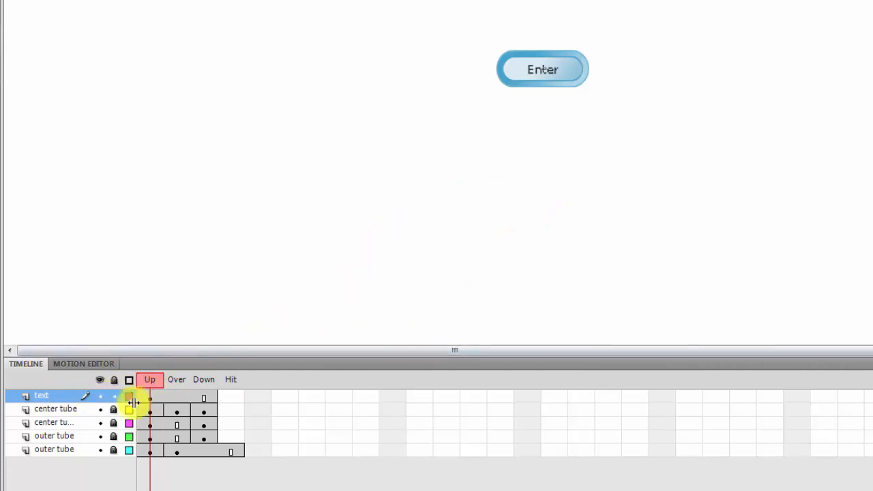
Replace the Enter label on the button's text layer with Start
{"action": "left_click", "coordinate": [114, 396]}
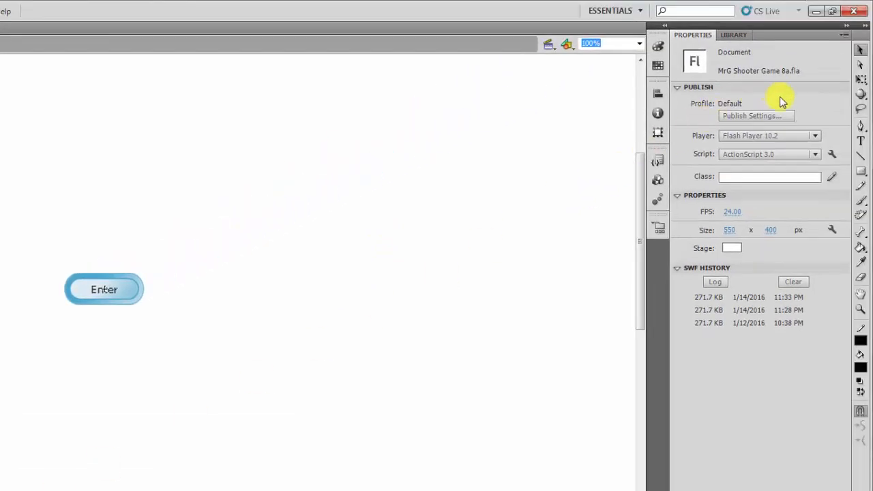
{"action": "left_click", "coordinate": [862, 141]}
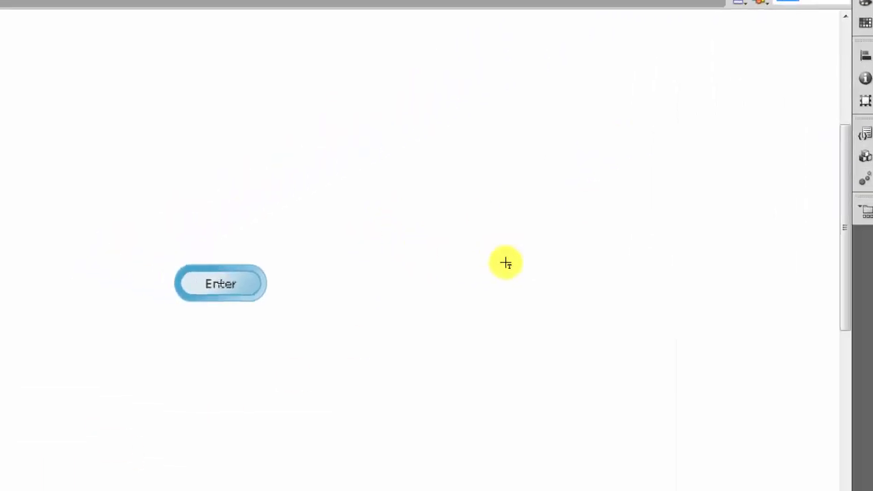
{"action": "left_click", "coordinate": [111, 292]}
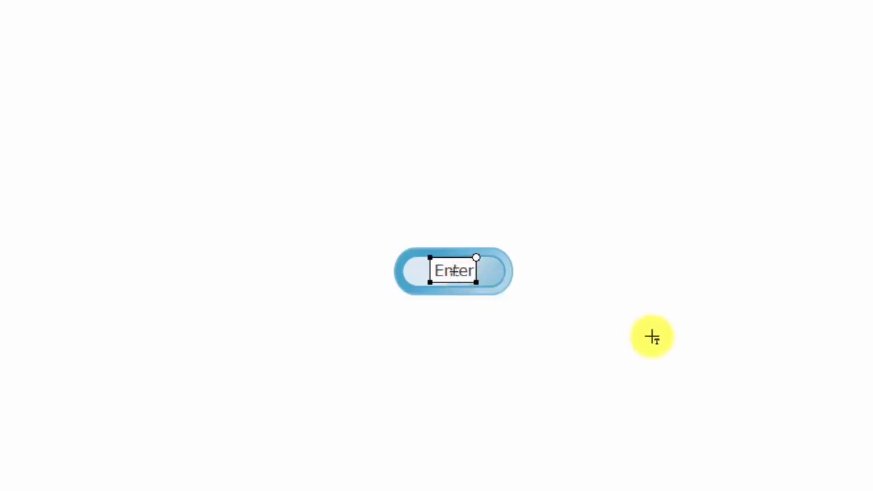
{"action": "key", "text": "BackSpace"}
{"action": "key", "text": "BackSpace"}
{"action": "key", "text": "BackSpace"}
{"action": "key", "text": "BackSpace"}
{"action": "key", "text": "BackSpace"}
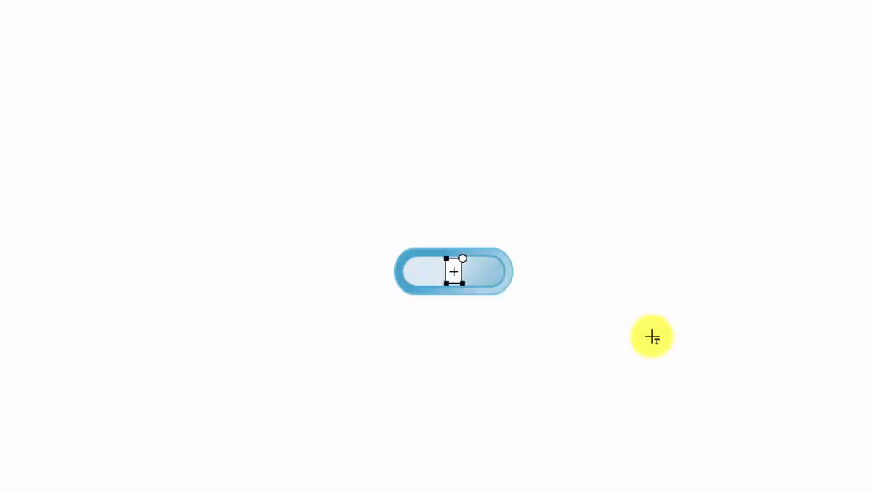
{"action": "type", "text": "Start"}
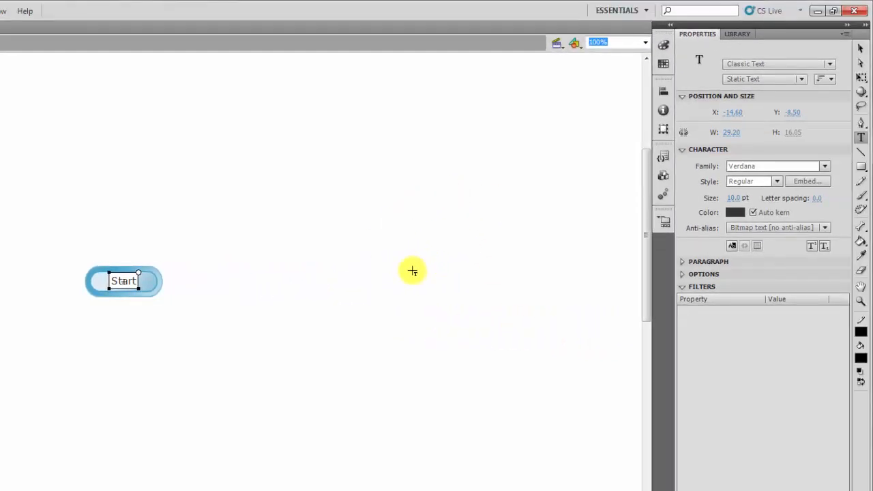
{"action": "left_click", "coordinate": [861, 49]}
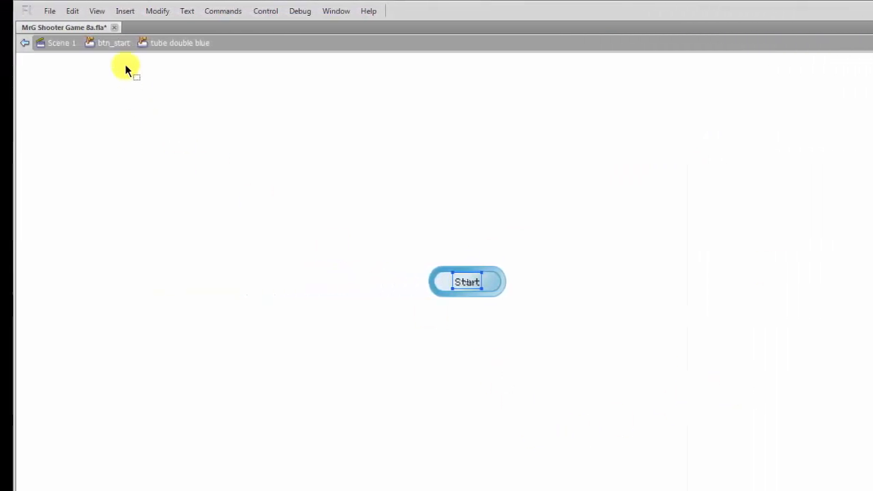
Return to Scene 1 and place btn_start from the library near the upper middle of the stage
{"action": "left_click", "coordinate": [117, 43]}
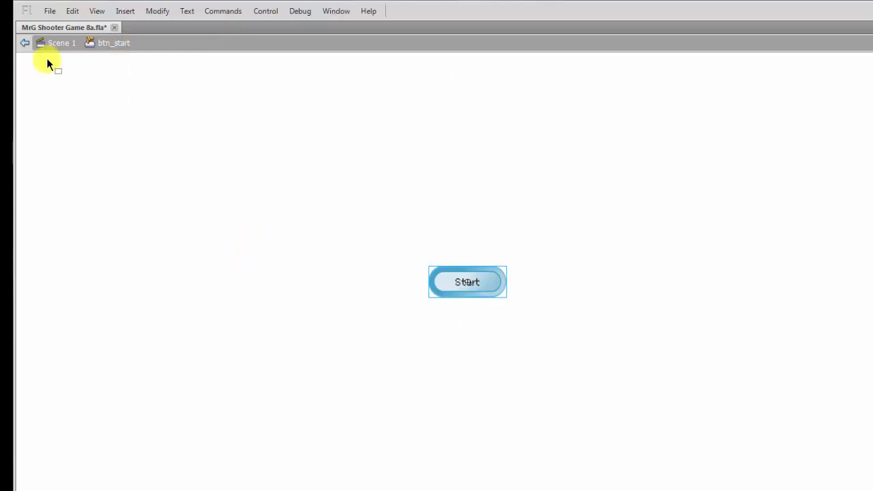
{"action": "left_click", "coordinate": [63, 43]}
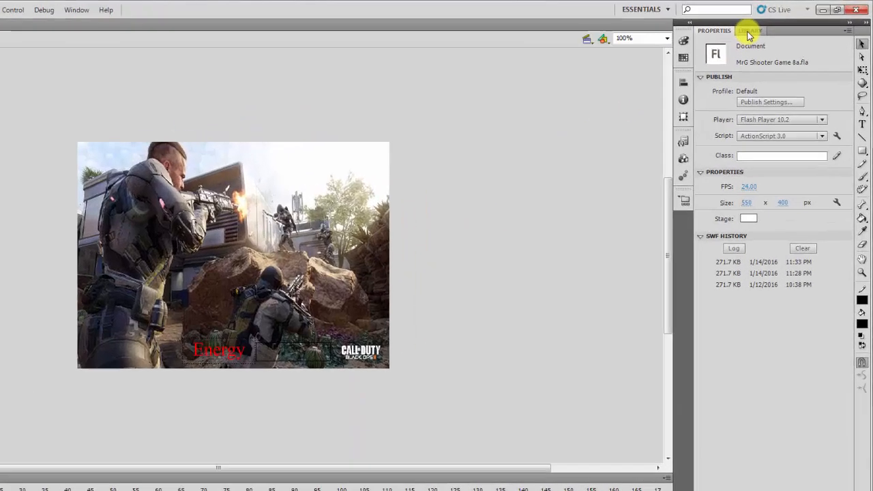
{"action": "left_click", "coordinate": [750, 31]}
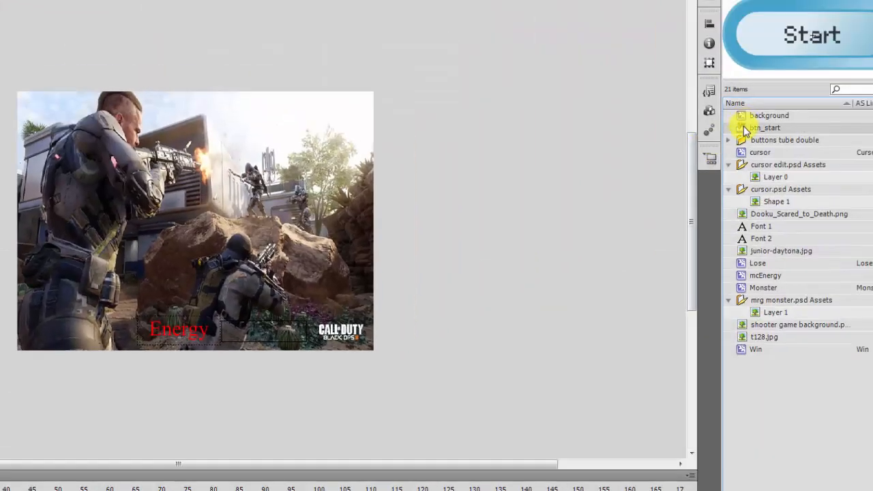
{"action": "left_click_drag", "start_coordinate": [744, 128], "coordinate": [255, 120]}
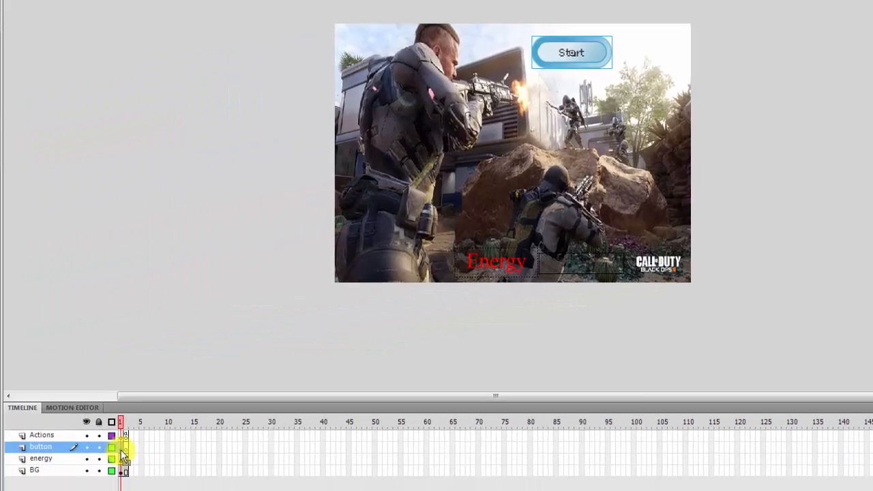
Open the script editor for frame 1 of the button layer and move and enlarge its window
{"action": "left_click", "coordinate": [120, 451]}
{"action": "left_click", "coordinate": [326, 1]}
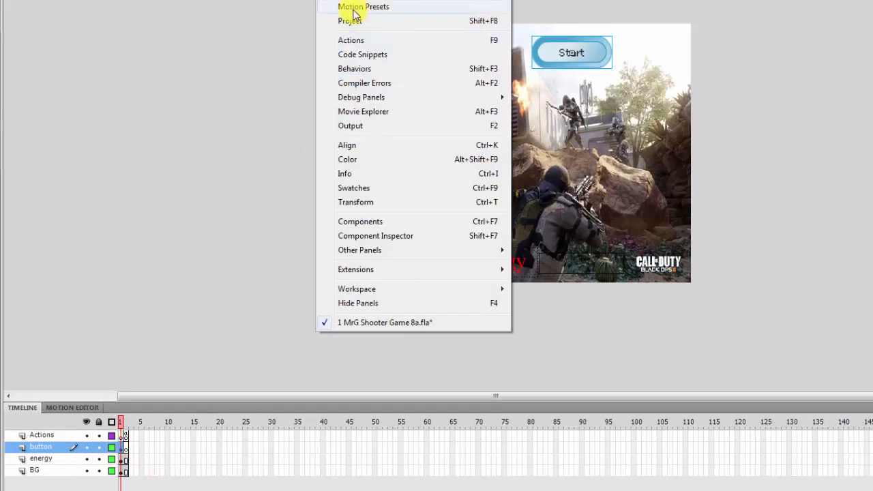
{"action": "left_click", "coordinate": [352, 40]}
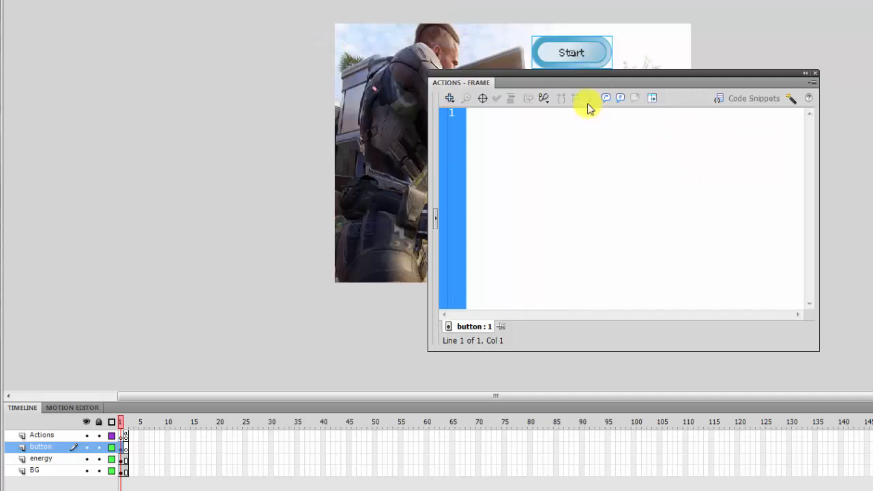
{"action": "left_click_drag", "start_coordinate": [576, 77], "coordinate": [370, 0]}
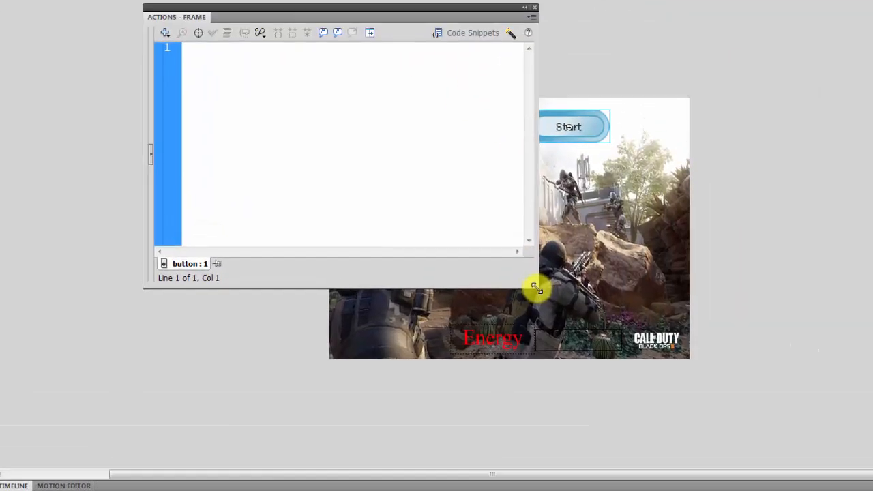
{"action": "left_click_drag", "start_coordinate": [542, 225], "coordinate": [872, 385]}
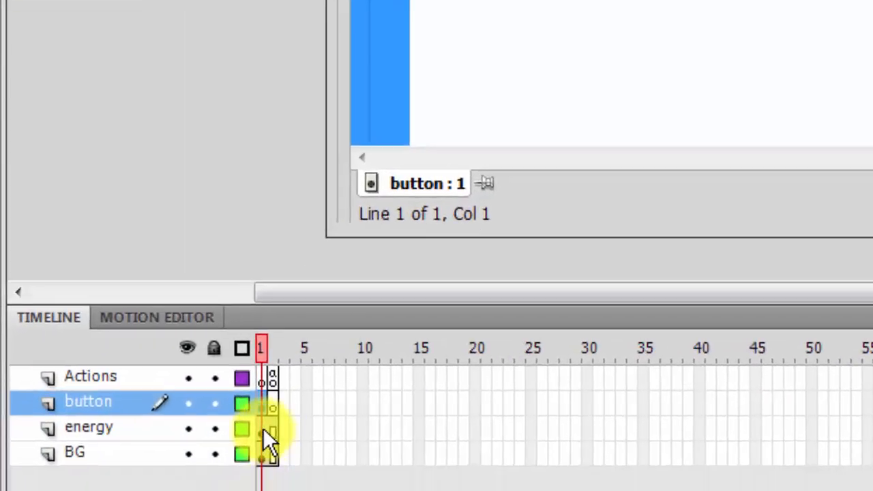
Examine what the energy, BG and button layers hold in frame 1 and compare the stage in frames 1 and 2
{"action": "left_click", "coordinate": [263, 427]}
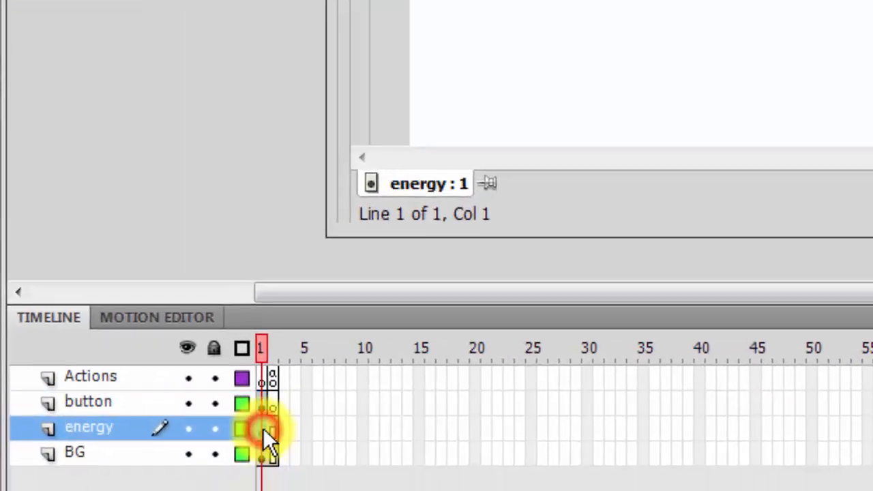
{"action": "key", "text": "F9"}
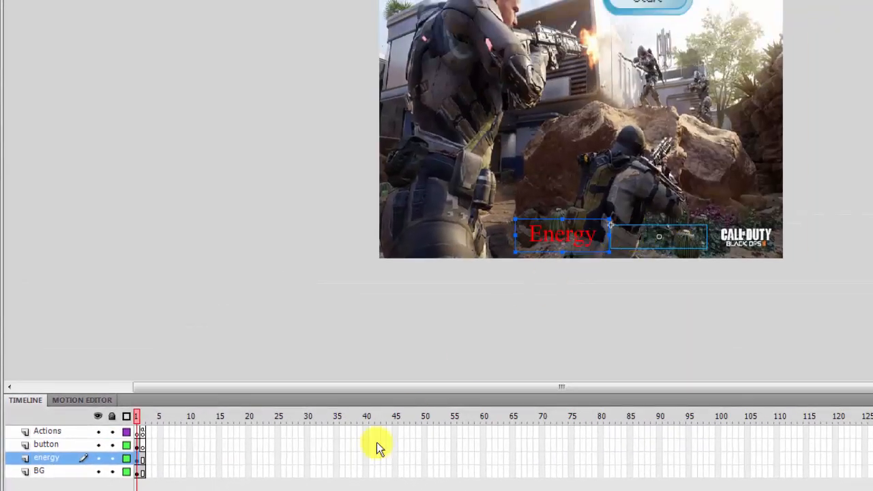
{"action": "left_click", "coordinate": [137, 472]}
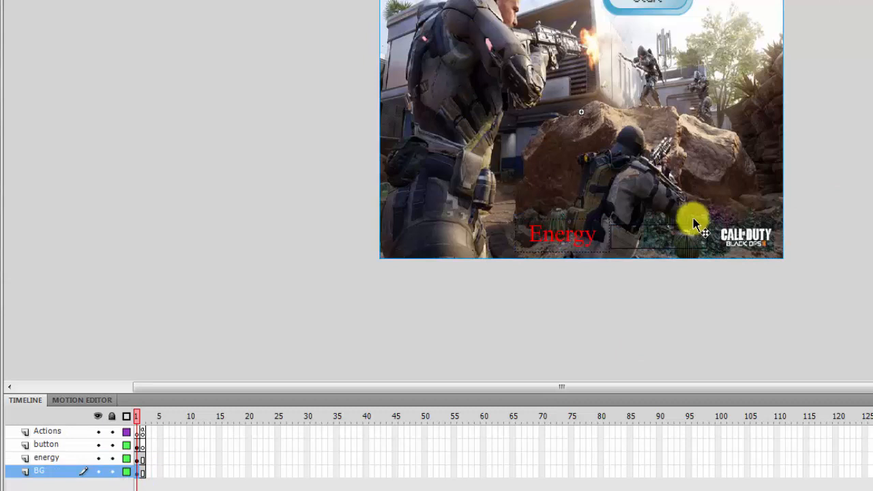
{"action": "left_click", "coordinate": [140, 447]}
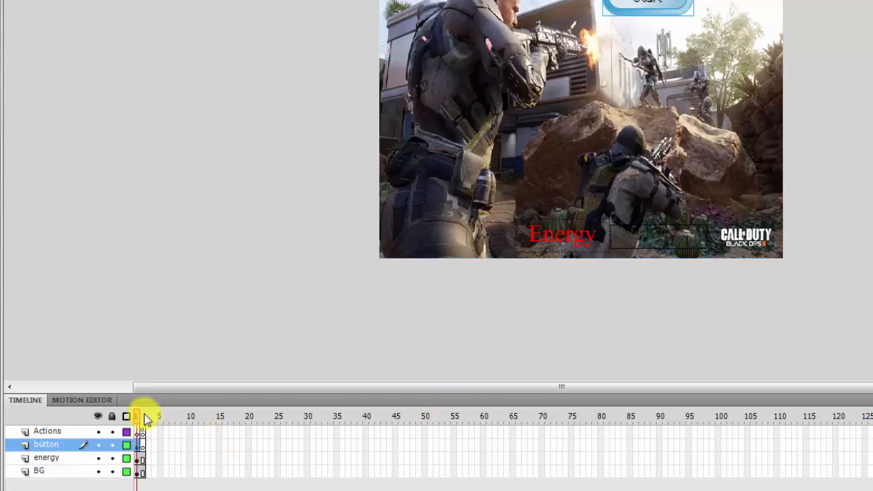
{"action": "left_click", "coordinate": [136, 417]}
{"action": "left_click", "coordinate": [142, 416]}
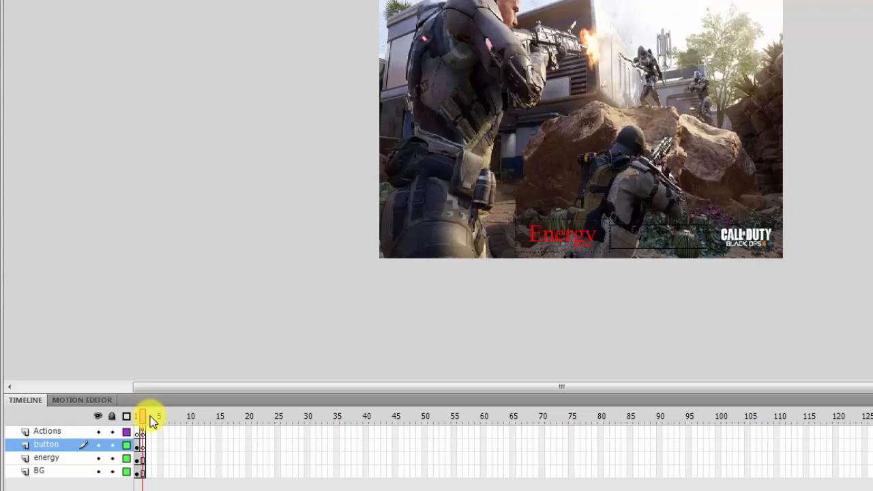
{"action": "key", "text": "Return"}
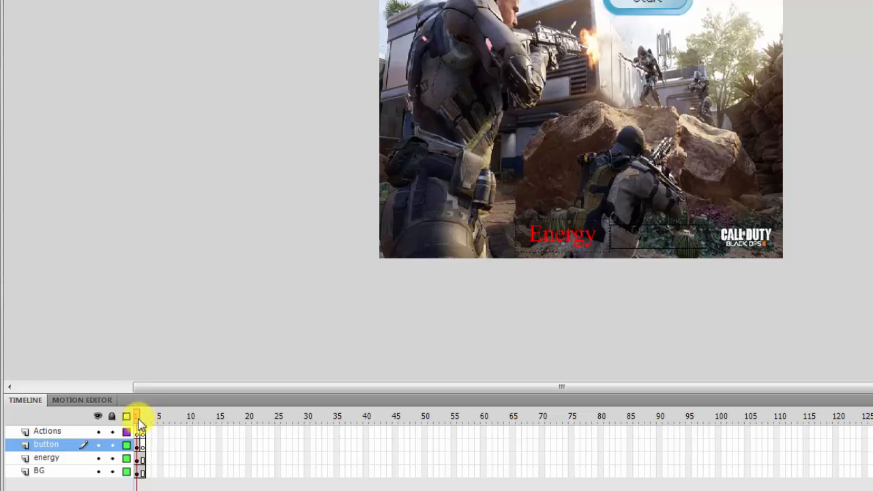
Add stop(); as the first line of the script on frame 1 of the button layer
{"action": "left_click", "coordinate": [137, 447]}
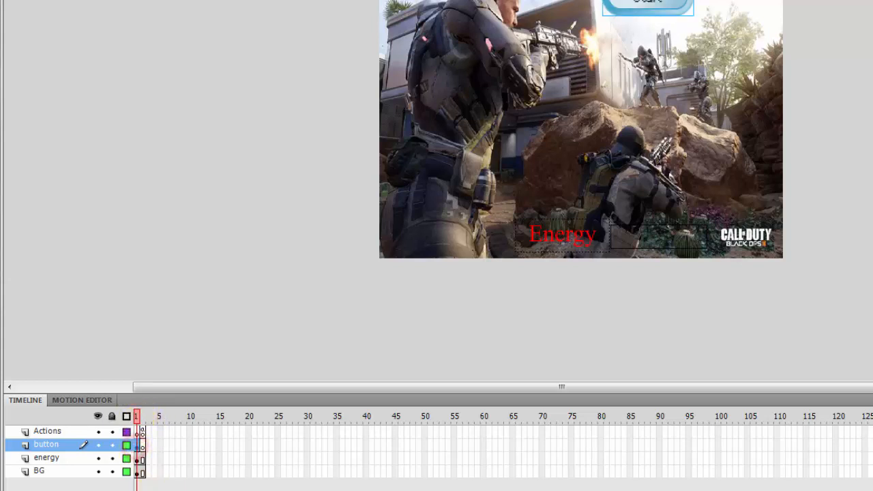
{"action": "key", "text": "ctrl+Return"}
{"action": "left_click", "coordinate": [266, 4]}
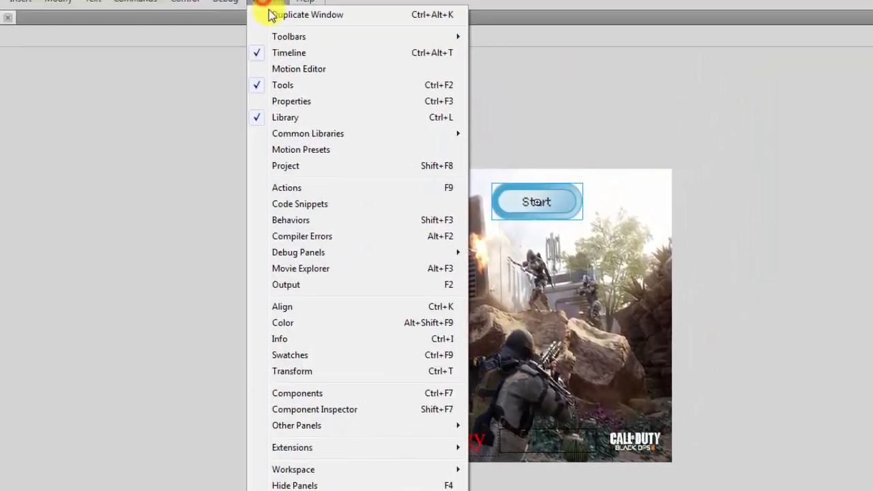
{"action": "left_click", "coordinate": [295, 204]}
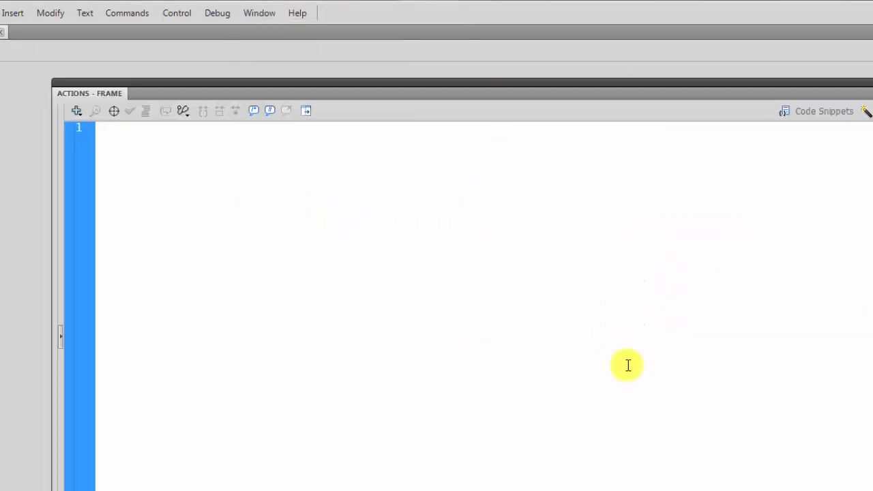
{"action": "type", "text": "stop"}
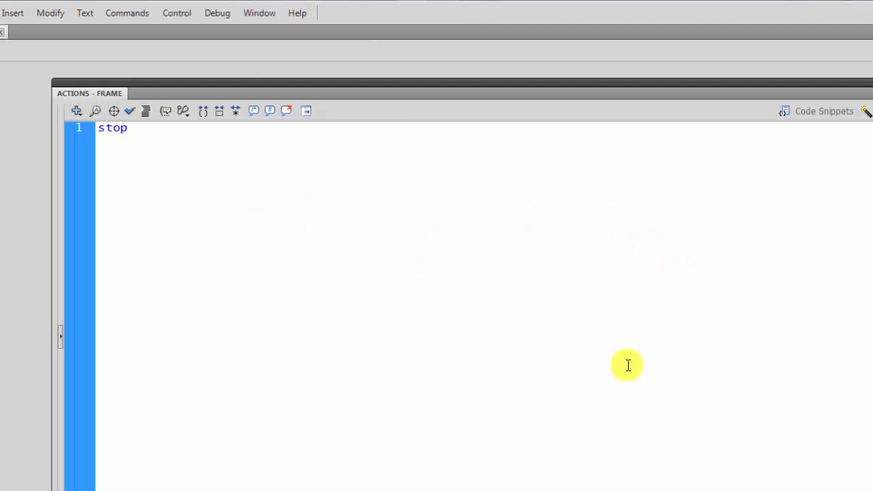
{"action": "type", "text": "();"}
{"action": "key", "text": "Return"}
Add the line startButton.addEventListener(MouseEvent.CLICK, clickStart); below the stop call
{"action": "type", "text": "startButton"}
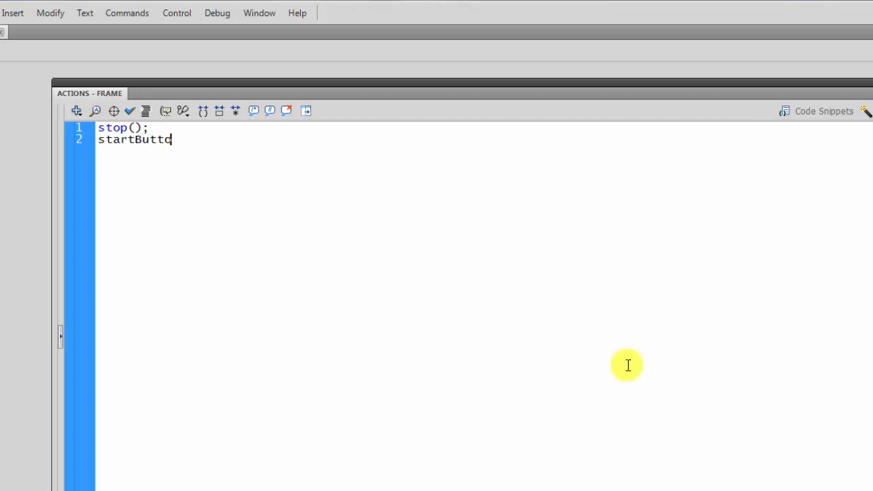
{"action": "type", "text": ".addEventListener"}
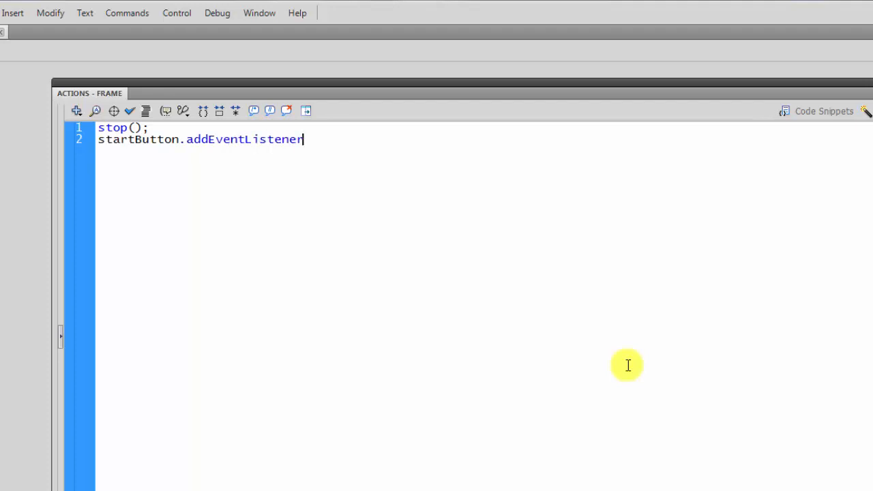
{"action": "type", "text": "(MouseEvent"}
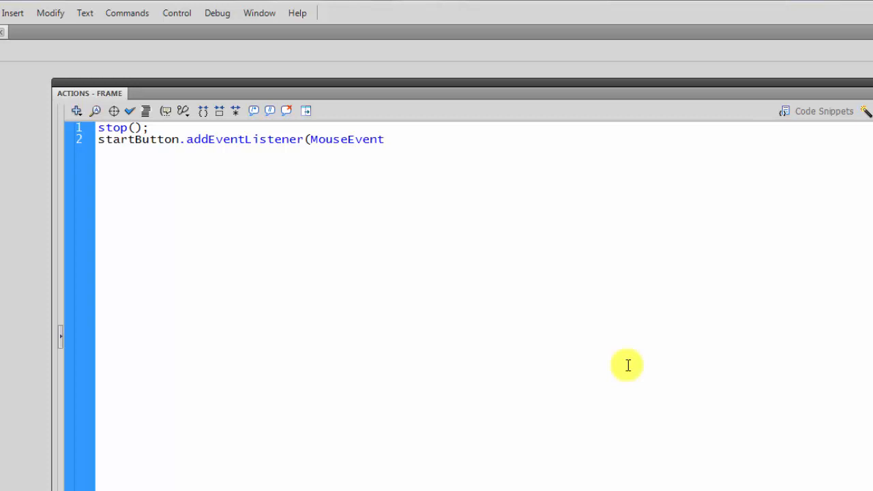
{"action": "type", "text": ".CLICK, clickStart"}
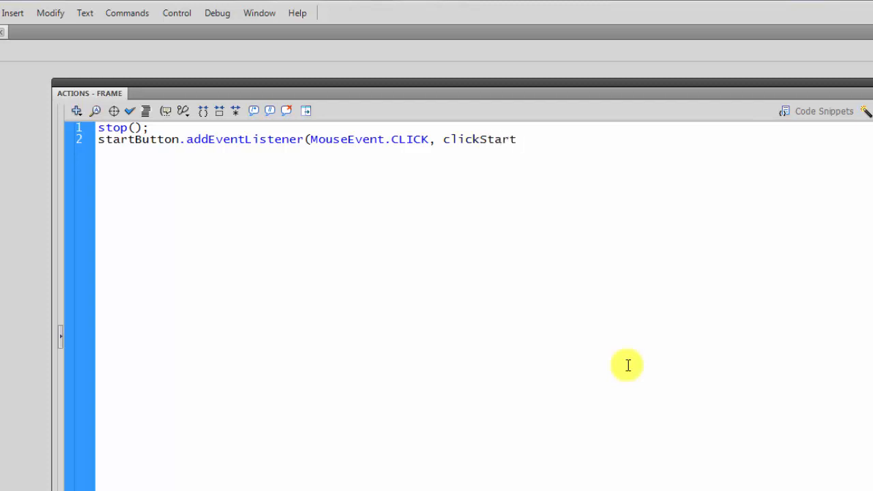
{"action": "type", "text": ");"}
{"action": "key", "text": "Return"}
Declare function clickStart(event:MouseEvent) below the listener and open its body with a brace
{"action": "type", "text": "function click"}
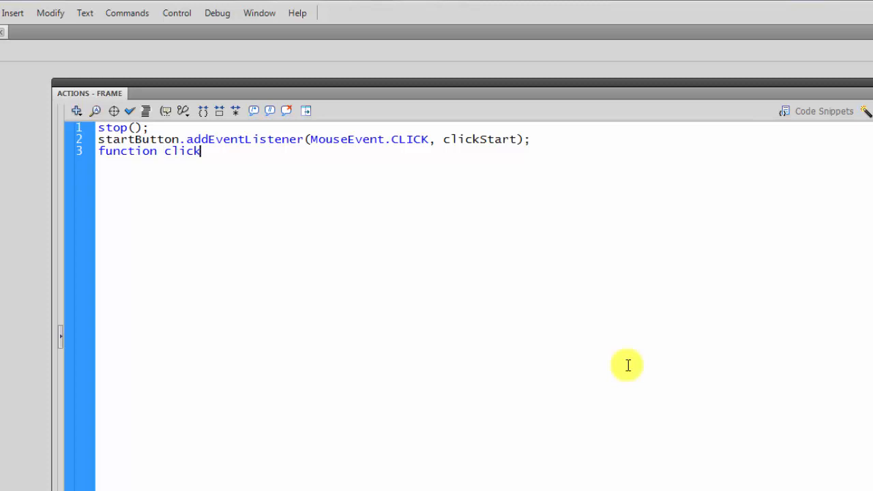
{"action": "type", "text": "Start"}
{"action": "type", "text": "(event"}
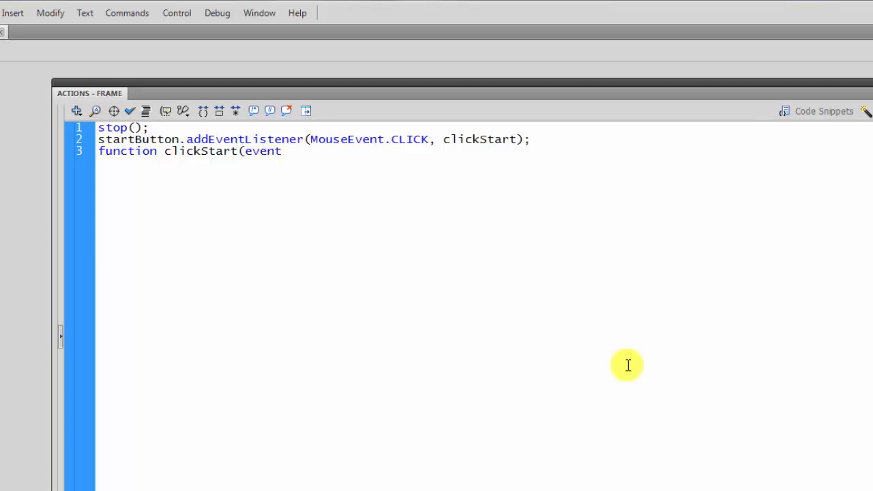
{"action": "type", "text": ":M"}
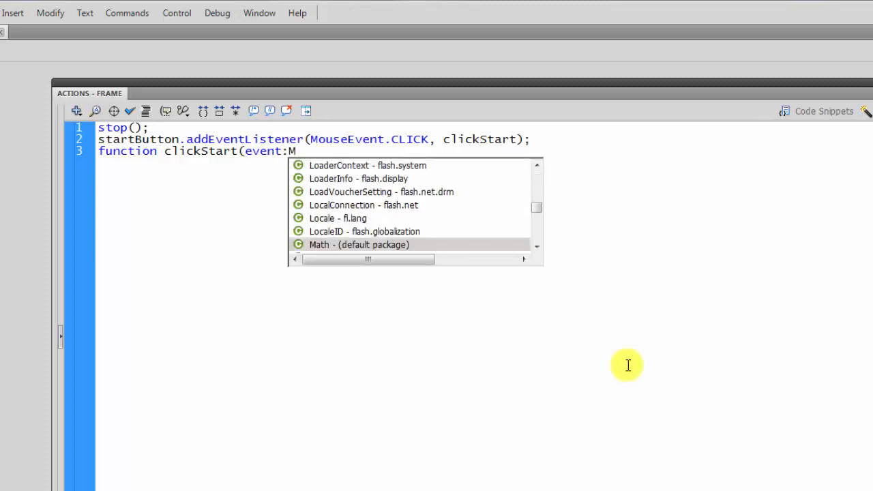
{"action": "type", "text": "ouseEvent"}
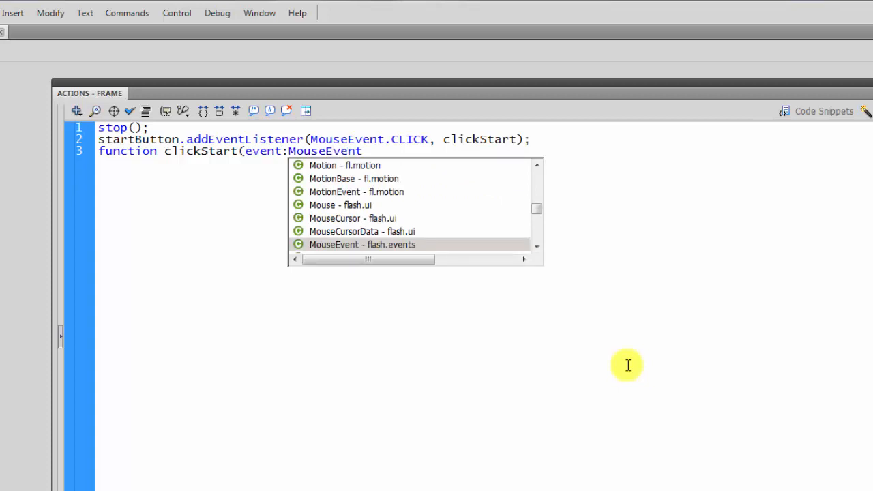
{"action": "type", "text": ")"}
{"action": "key", "text": "Return"}
{"action": "type", "text": "{"}
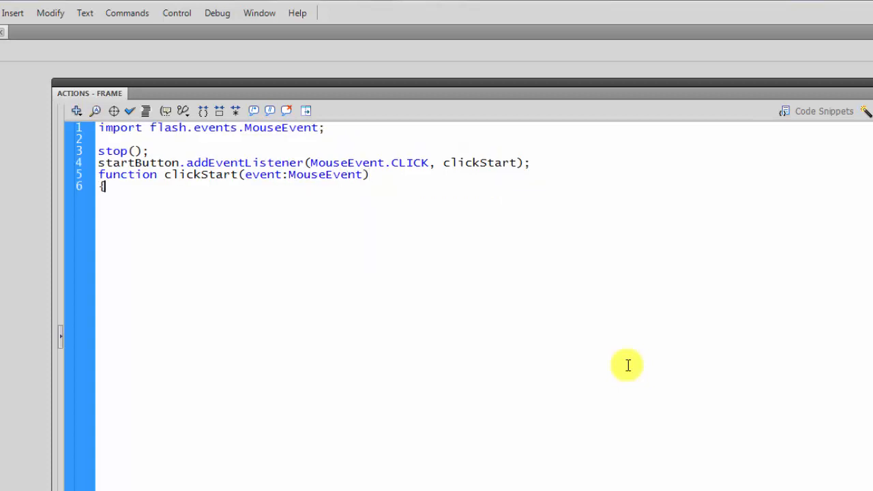
Write gotoAndStop("play"); as the body of the clickStart function
{"action": "key", "text": "Return"}
{"action": "type", "text": "gotoa"}
{"action": "key", "text": "BackSpace"}
{"action": "type", "text": "An"}
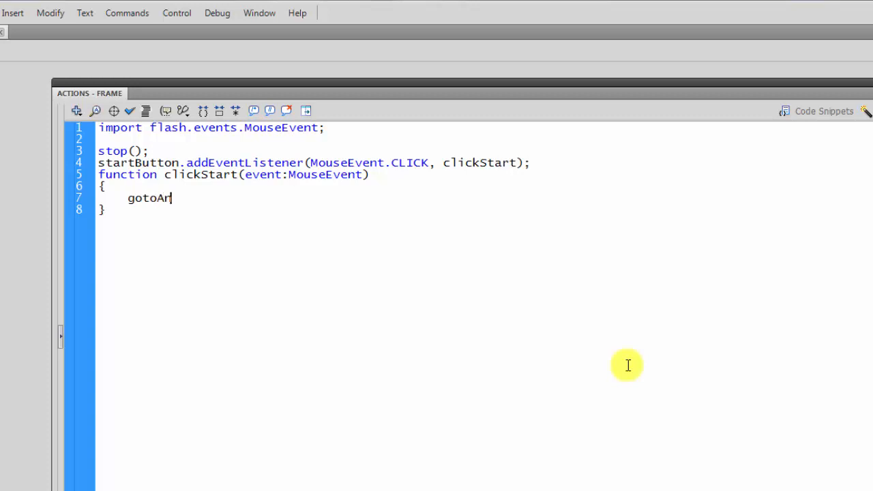
{"action": "type", "text": "dStop("}
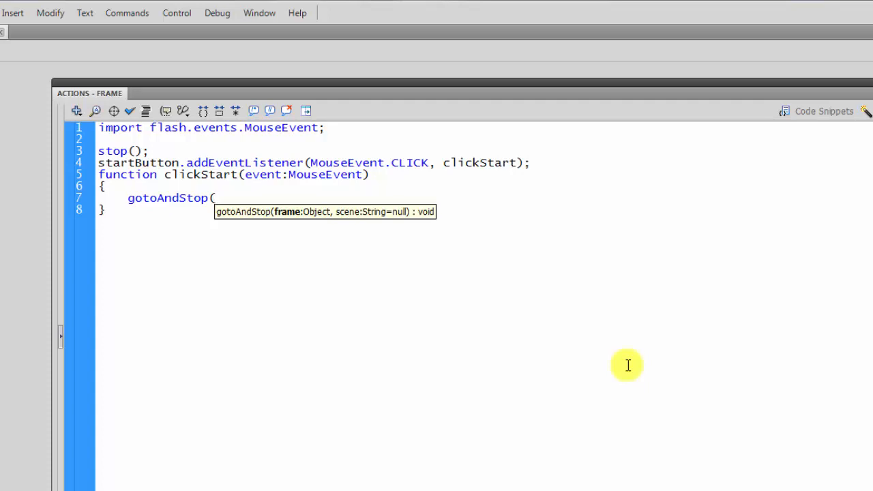
{"action": "type", "text": "\"play\")"}
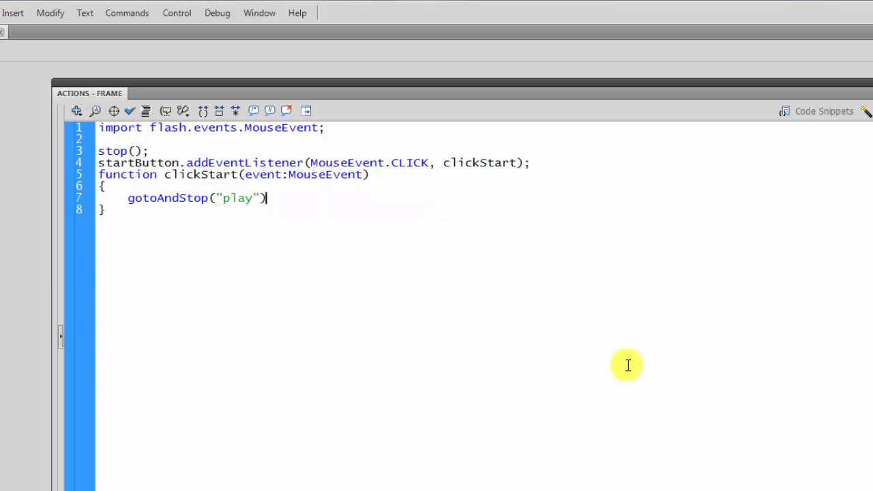
{"action": "type", "text": ";"}
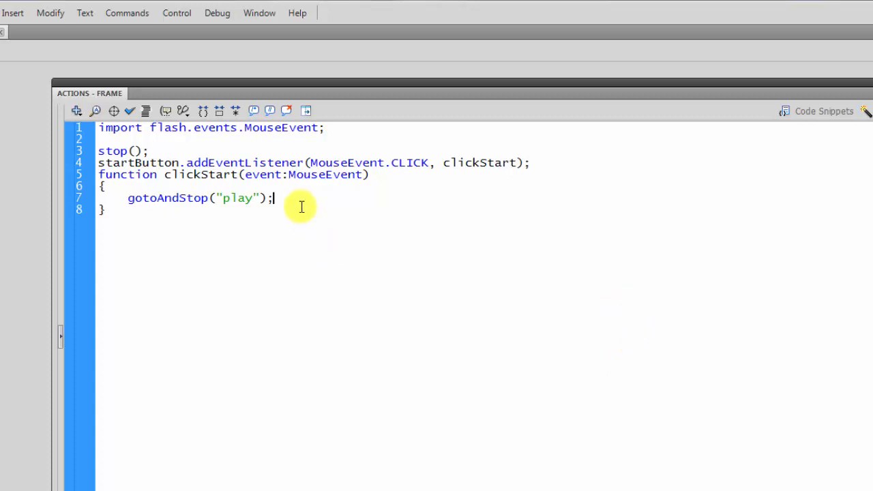
Delete the import flash.events.MouseEvent; line and the blank line after it from the script
{"action": "left_click_drag", "start_coordinate": [331, 130], "coordinate": [98, 130]}
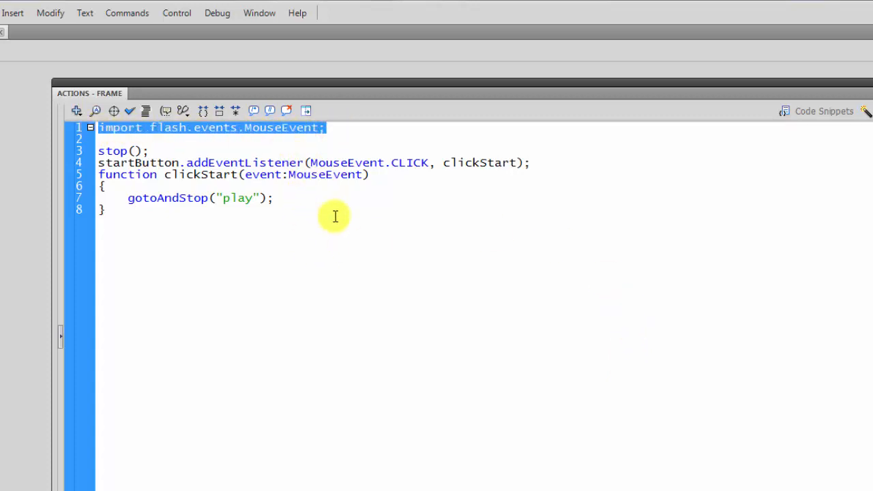
{"action": "key", "text": "Delete"}
{"action": "key", "text": "Delete"}
{"action": "key", "text": "Delete"}
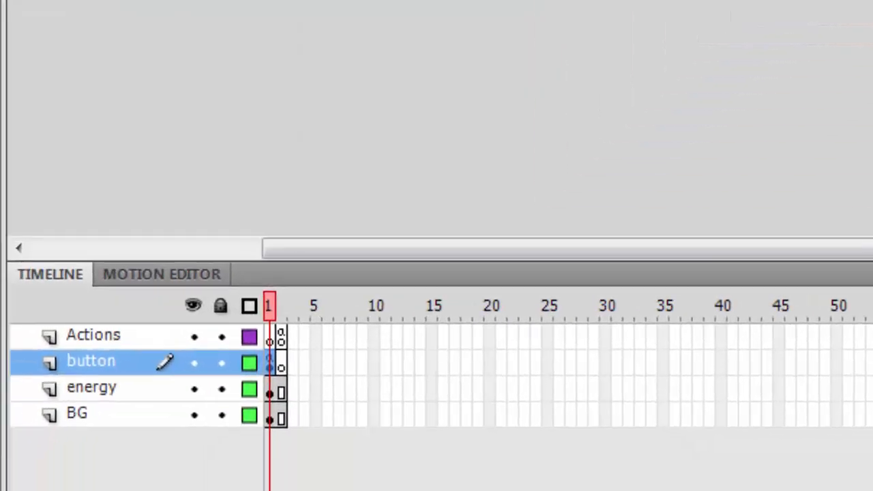
Give frame 1 of the Actions layer the frame label intro
{"action": "left_click", "coordinate": [272, 334]}
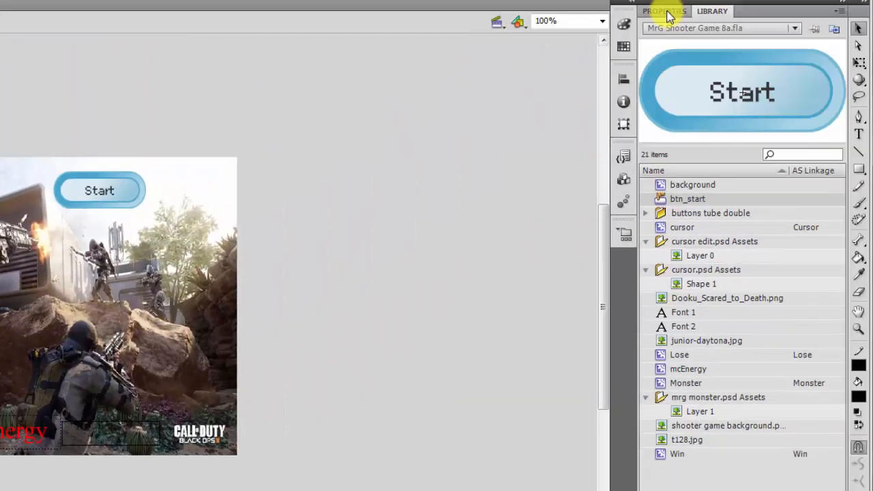
{"action": "left_click", "coordinate": [664, 10]}
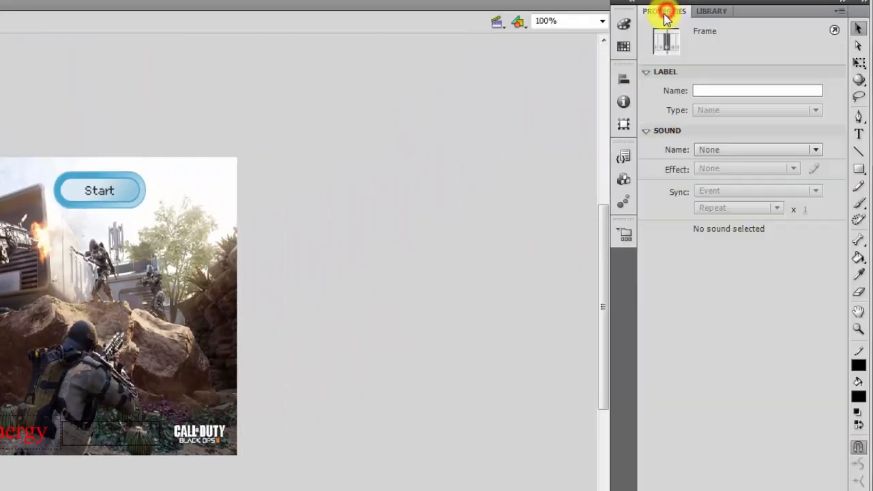
{"action": "left_click", "coordinate": [698, 92]}
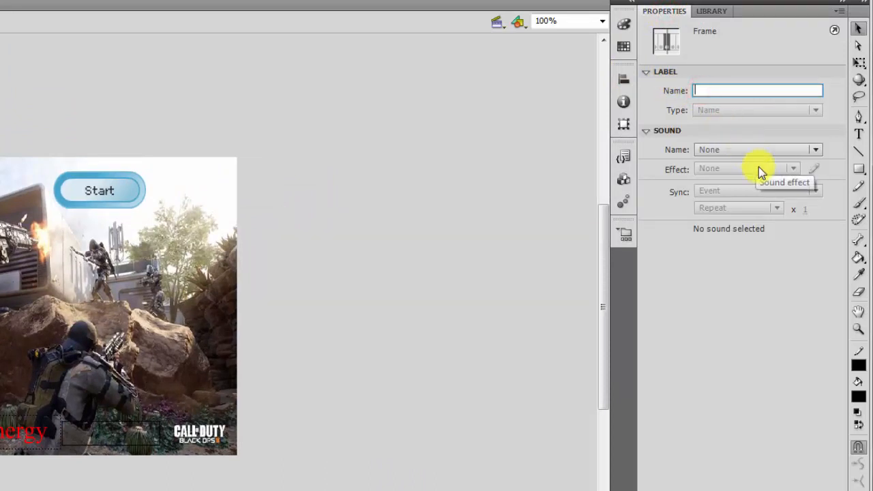
{"action": "type", "text": "intro"}
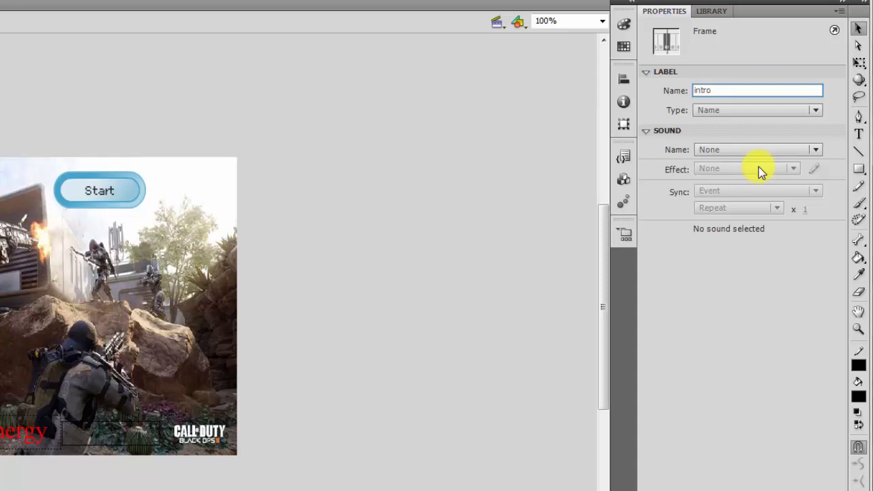
{"action": "key", "text": "Return"}
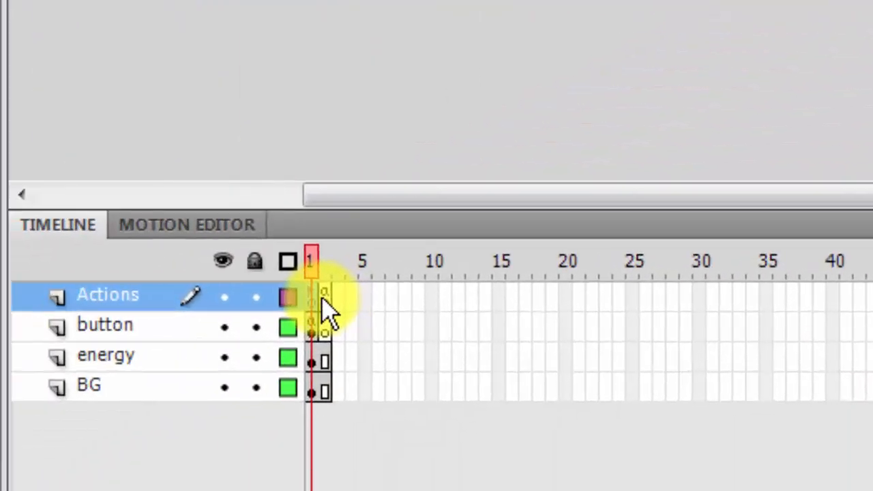
Give frame 2 of the Actions layer the frame label play
{"action": "left_click", "coordinate": [322, 298]}
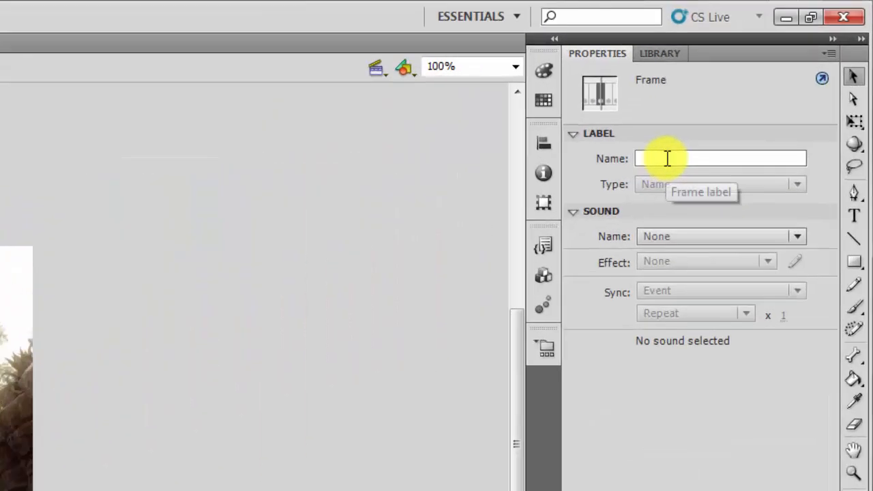
{"action": "left_click", "coordinate": [666, 158]}
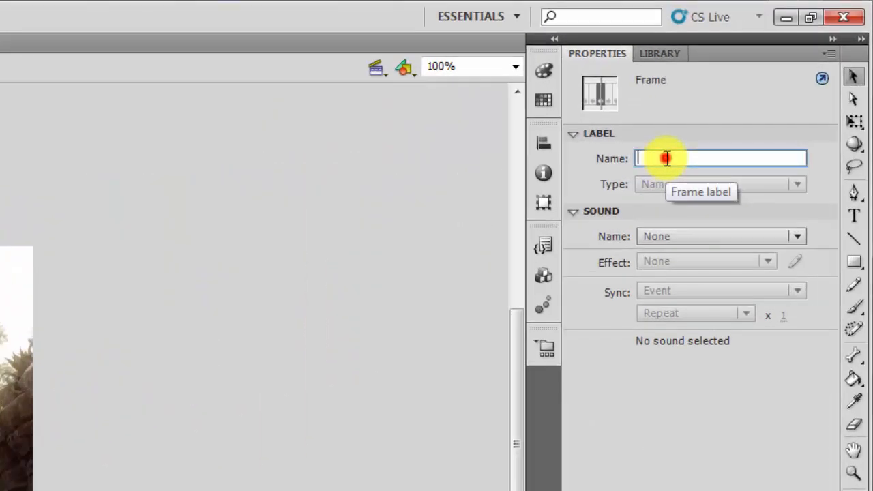
{"action": "type", "text": "pla"}
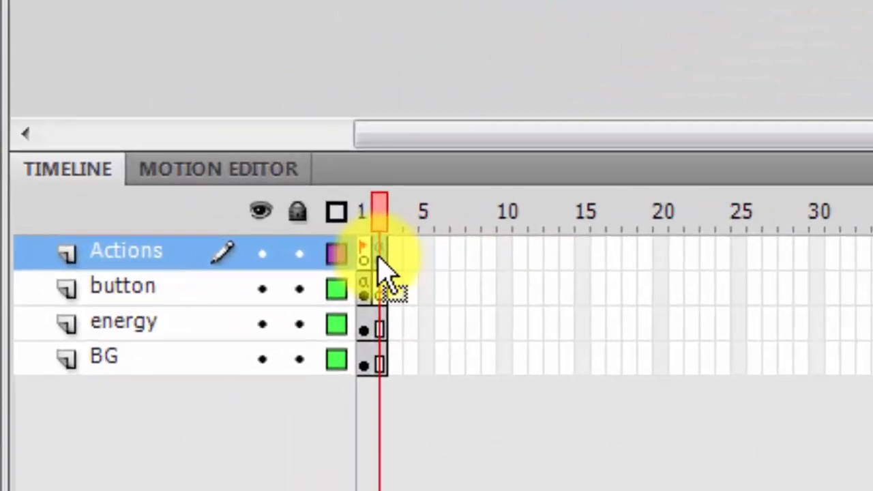
{"action": "left_click", "coordinate": [87, 403]}
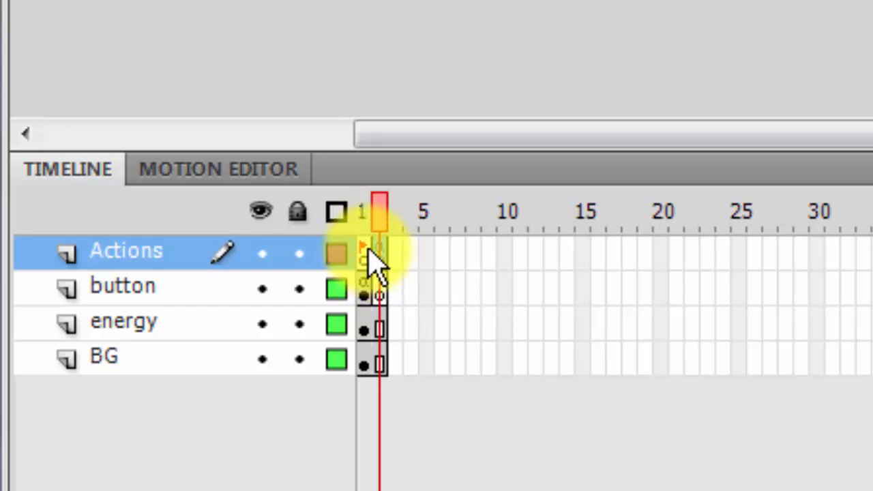
{"action": "mouse_move", "coordinate": [384, 224]}
{"action": "left_mouse_down"}
{"action": "mouse_move", "coordinate": [344, 220]}
{"action": "mouse_move", "coordinate": [379, 208]}
{"action": "left_mouse_up"}
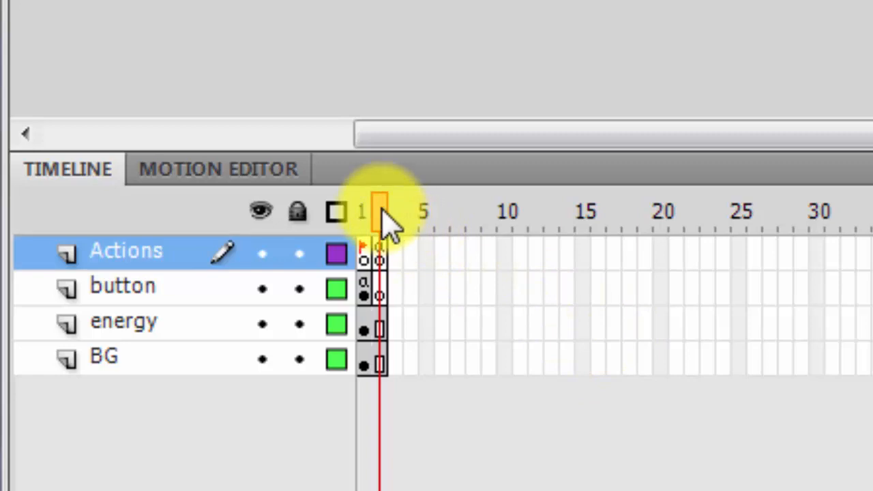
Give the Start button in frame 1 of the button layer the instance name startButton
{"action": "left_click", "coordinate": [368, 291]}
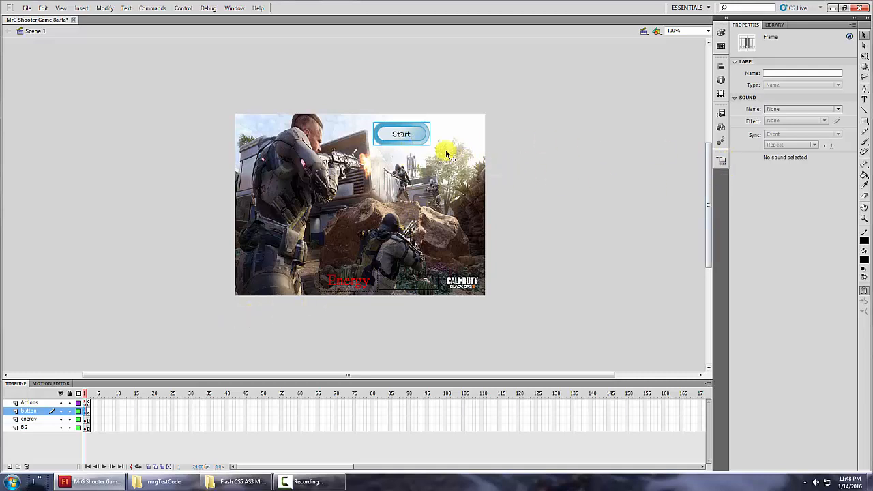
{"action": "left_click", "coordinate": [418, 133]}
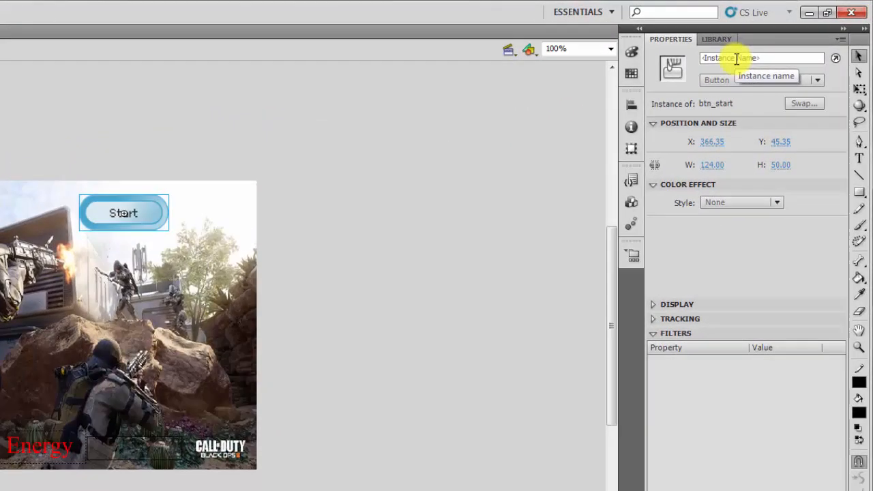
{"action": "left_click", "coordinate": [737, 59]}
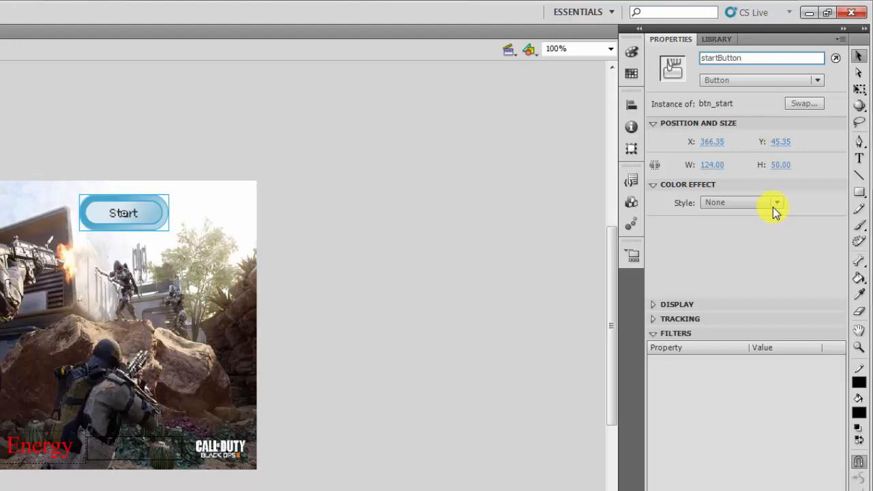
{"action": "key", "text": "Return"}
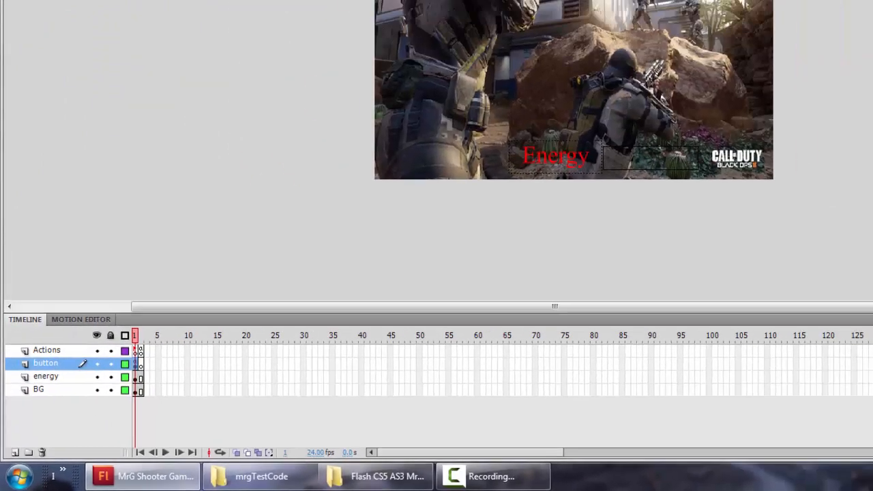
Review the script attached to frame 1 of the button layer, including its startButton listener and clickStart function
{"action": "left_click", "coordinate": [237, 8]}
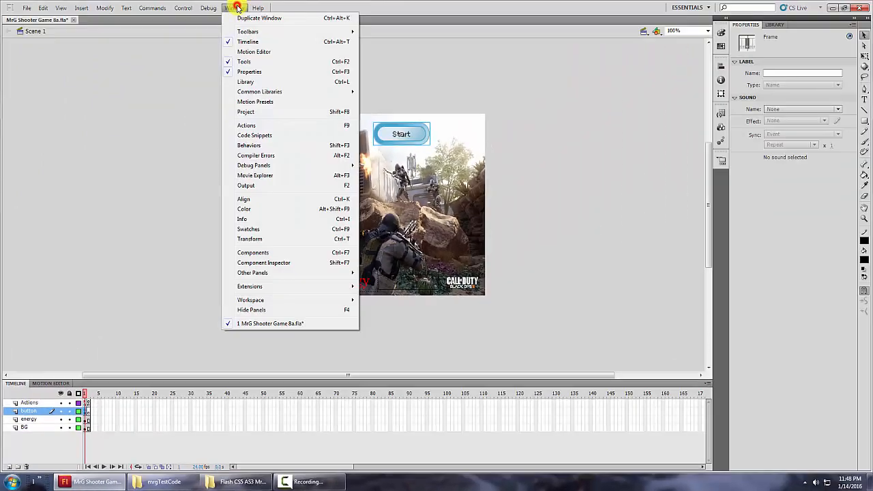
{"action": "left_click", "coordinate": [254, 125]}
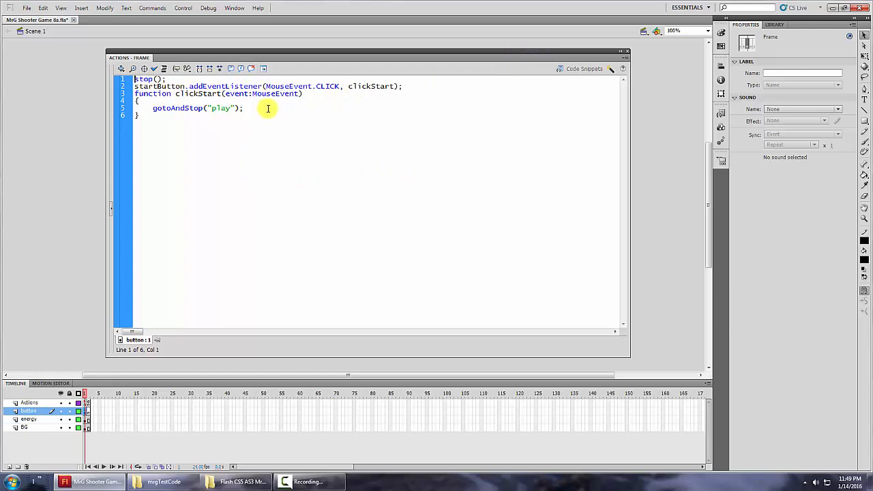
{"action": "left_click", "coordinate": [628, 53]}
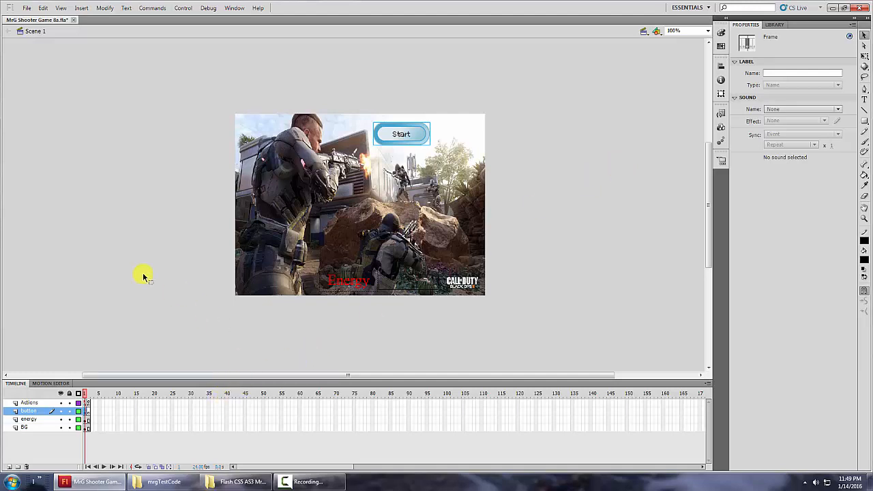
Save the document as a new copy named MrG Shooter Game 8b in the mrgTestCode folder
{"action": "left_click", "coordinate": [27, 9]}
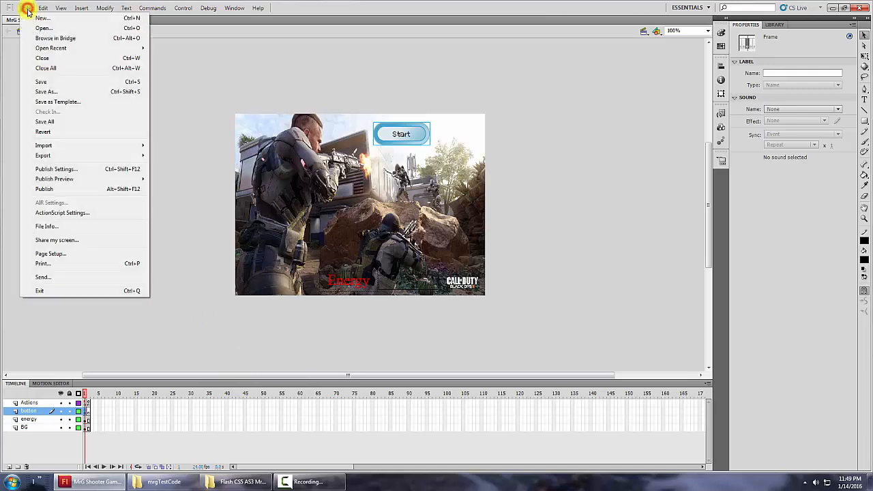
{"action": "left_click", "coordinate": [38, 91]}
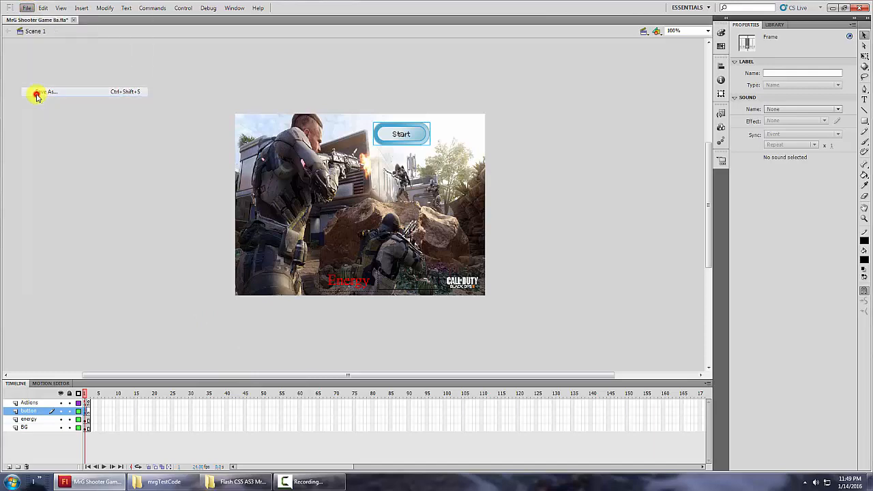
{"action": "left_click", "coordinate": [422, 320]}
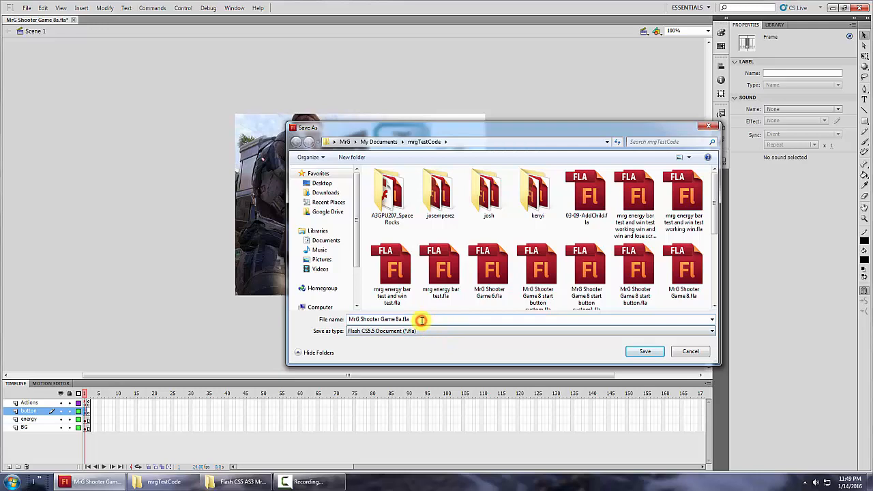
{"action": "key", "text": "BackSpace"}
{"action": "key", "text": "BackSpace"}
{"action": "key", "text": "BackSpace"}
{"action": "key", "text": "BackSpace"}
{"action": "key", "text": "BackSpace"}
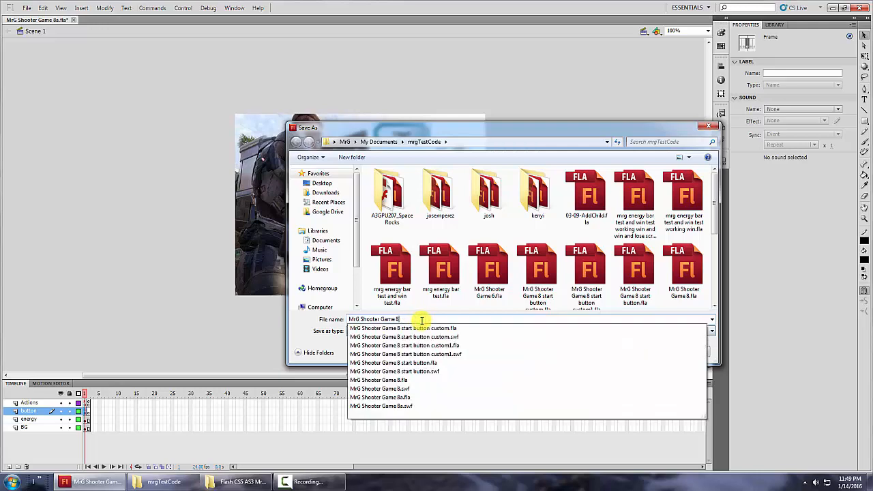
{"action": "type", "text": "b"}
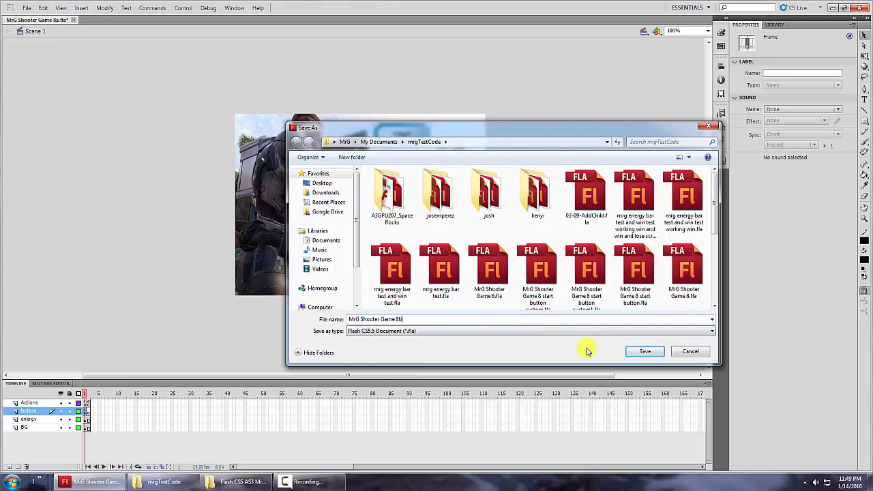
{"action": "left_click", "coordinate": [645, 351]}
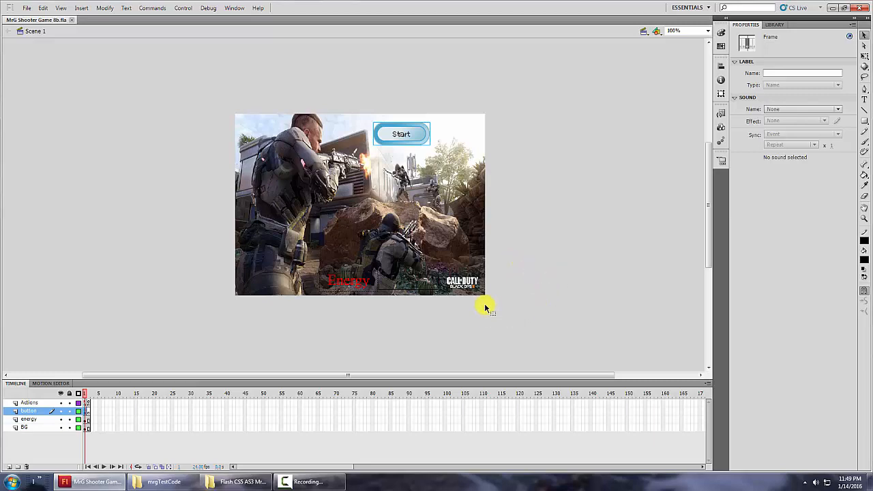
Test the movie by starting the game with its Start button, and close the preview
{"action": "key", "text": "ctrl+Return"}
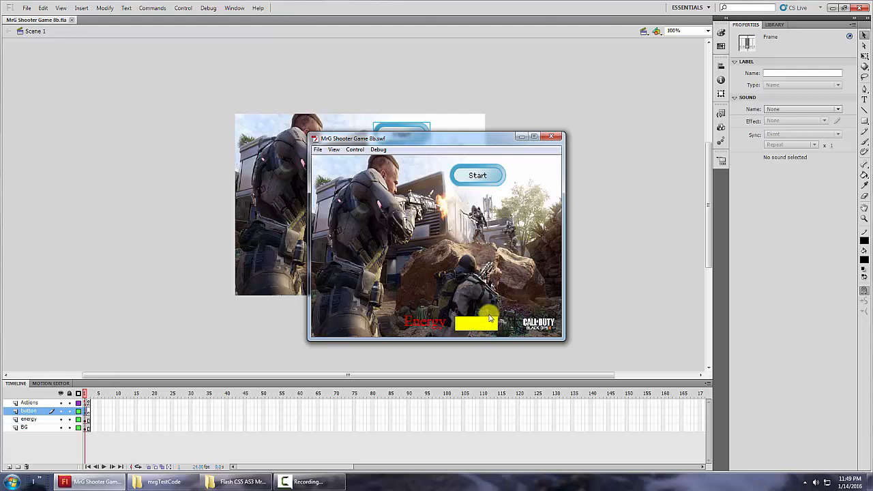
{"action": "left_click", "coordinate": [480, 177]}
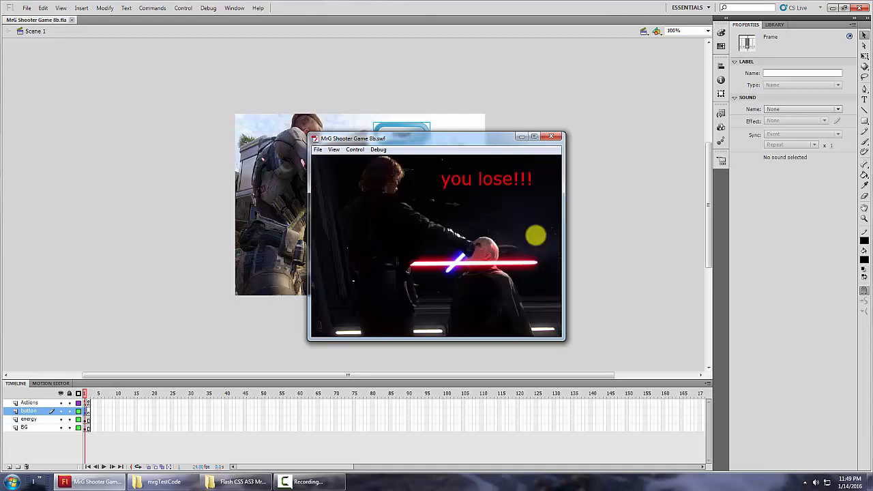
{"action": "left_click", "coordinate": [552, 136]}
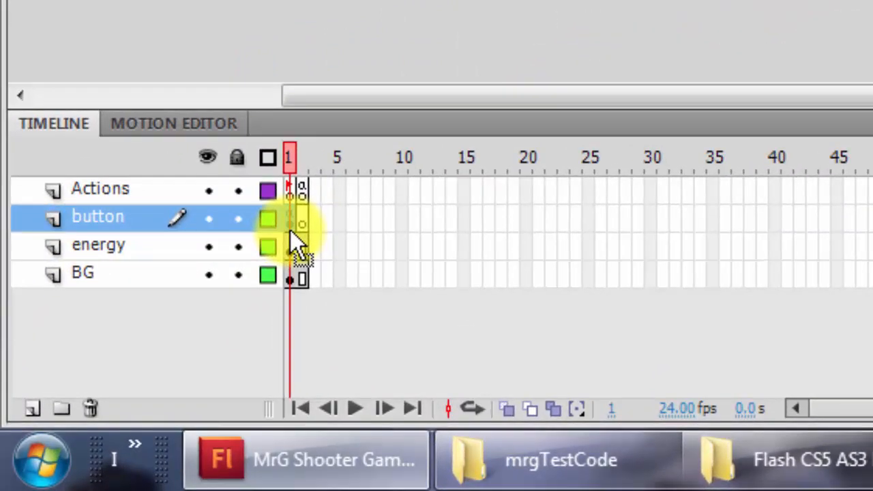
Open the mcEnergy symbol to inspect the frames of its bar animation, and return to Scene 1
{"action": "mouse_move", "coordinate": [289, 230]}
{"action": "left_mouse_down"}
{"action": "mouse_move", "coordinate": [299, 215]}
{"action": "mouse_move", "coordinate": [294, 225]}
{"action": "left_mouse_up"}
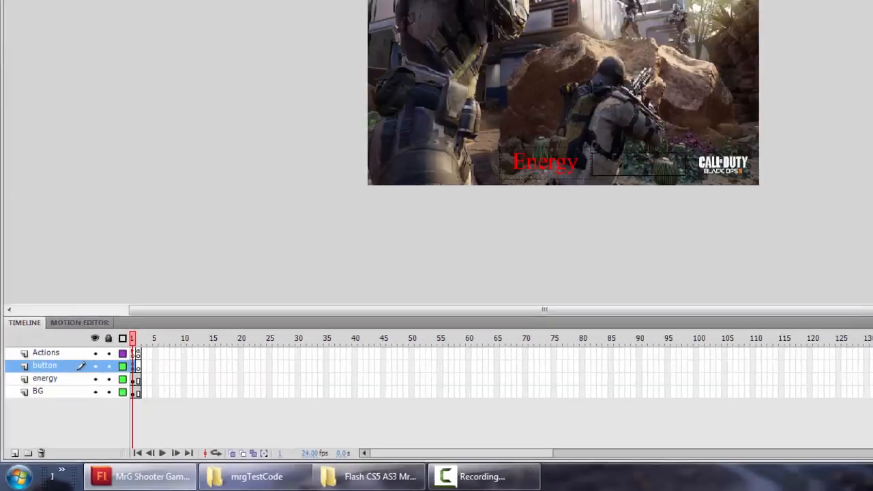
{"action": "left_click", "coordinate": [776, 24]}
{"action": "double_click", "coordinate": [745, 243]}
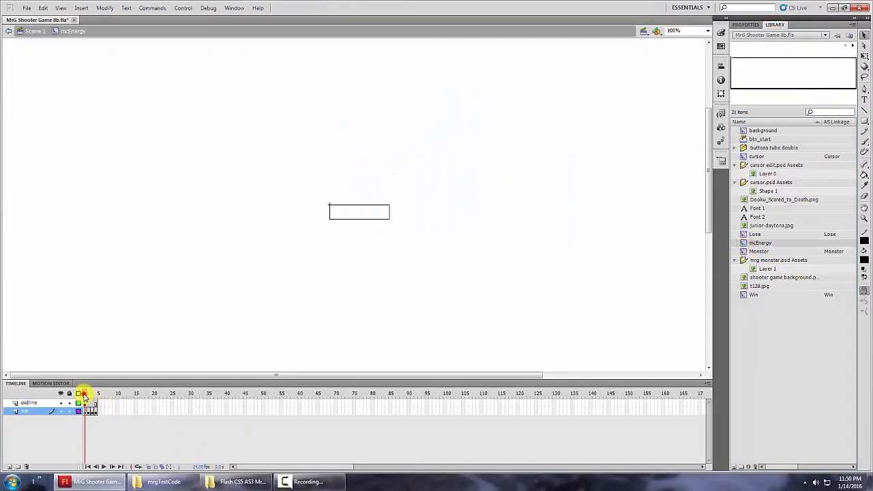
{"action": "mouse_move", "coordinate": [84, 392]}
{"action": "left_mouse_down"}
{"action": "mouse_move", "coordinate": [104, 396]}
{"action": "mouse_move", "coordinate": [88, 394]}
{"action": "left_mouse_up"}
{"action": "left_click", "coordinate": [32, 31]}
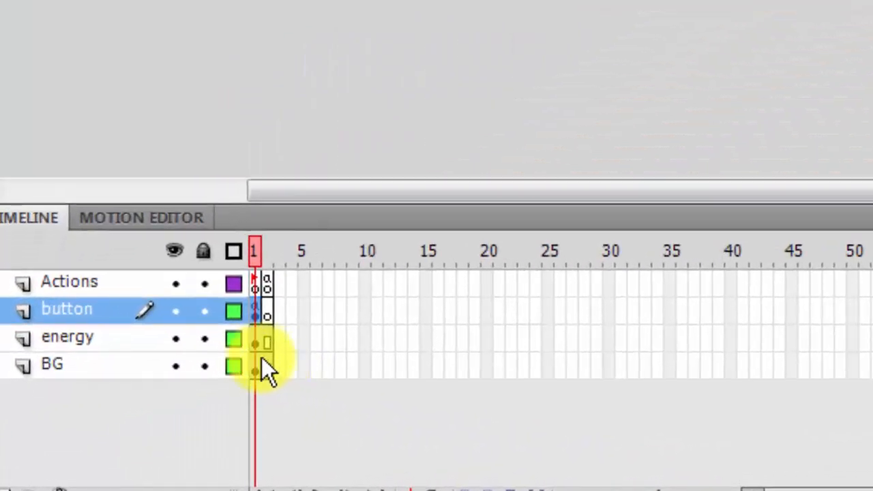
Clear the contents of frame 1 on the energy layer, keeping them in frame 2, and save the file
{"action": "left_click", "coordinate": [257, 342]}
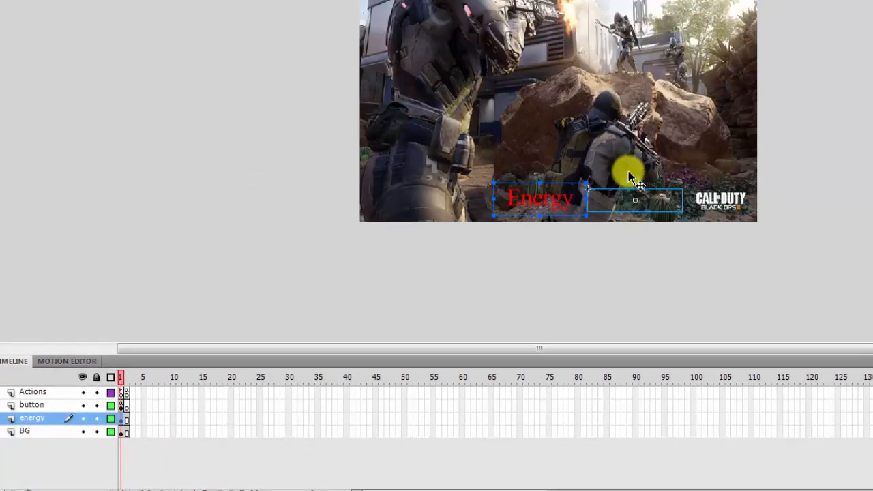
{"action": "right_click", "coordinate": [120, 418]}
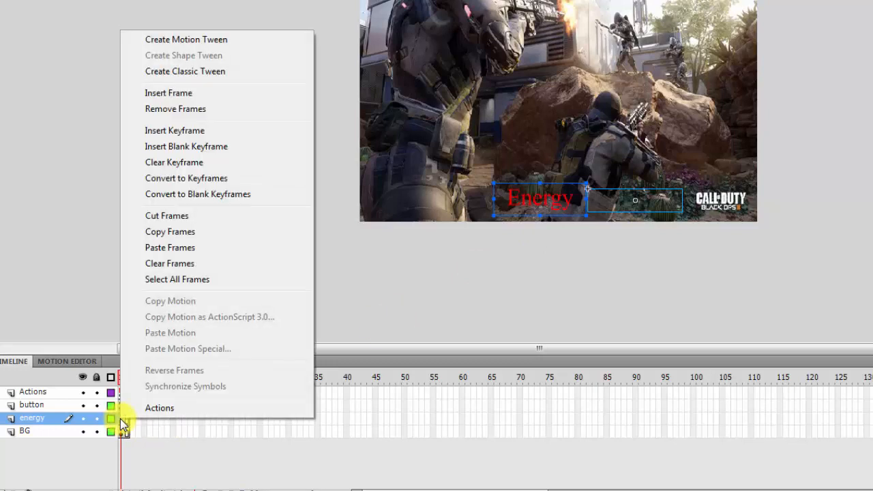
{"action": "left_click", "coordinate": [187, 269]}
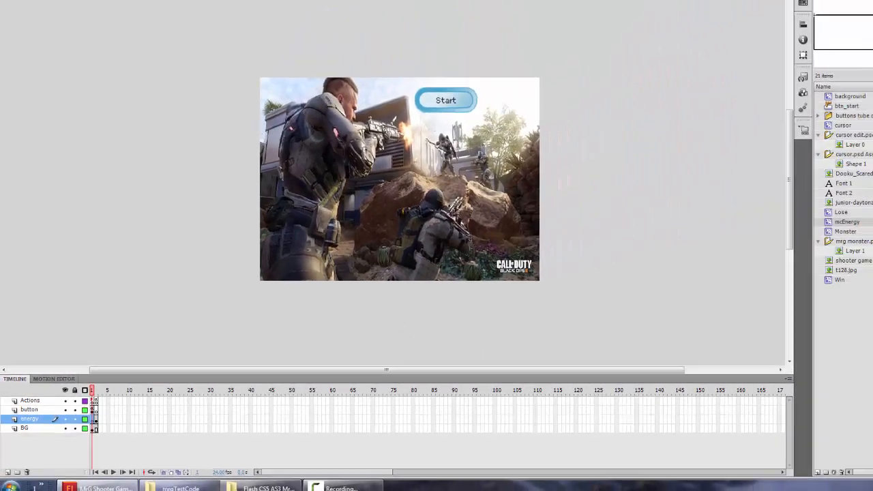
{"action": "left_click", "coordinate": [27, 8]}
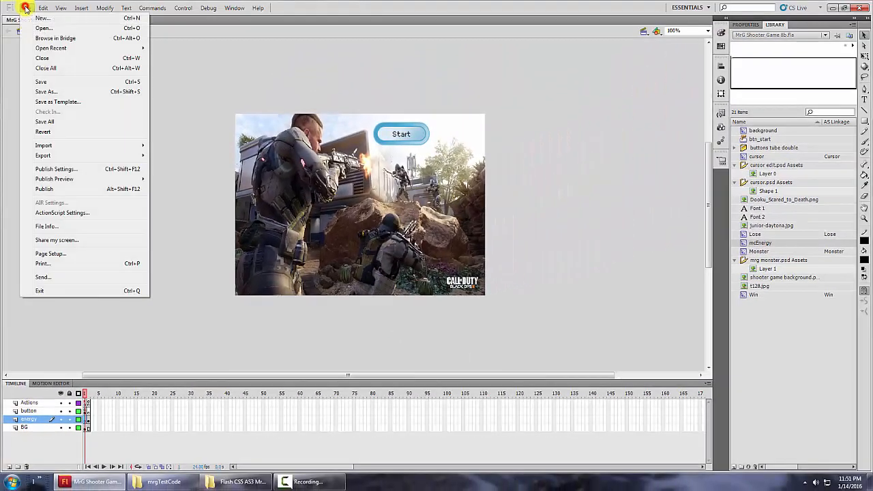
{"action": "left_click", "coordinate": [42, 81]}
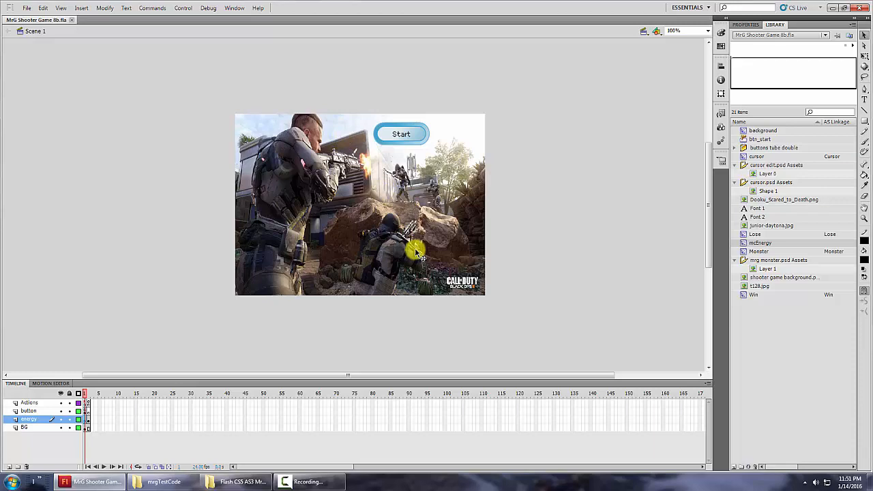
Test the saved movie to check the energy bar on the intro and game screens, and close the preview
{"action": "key", "text": "ctrl+Return"}
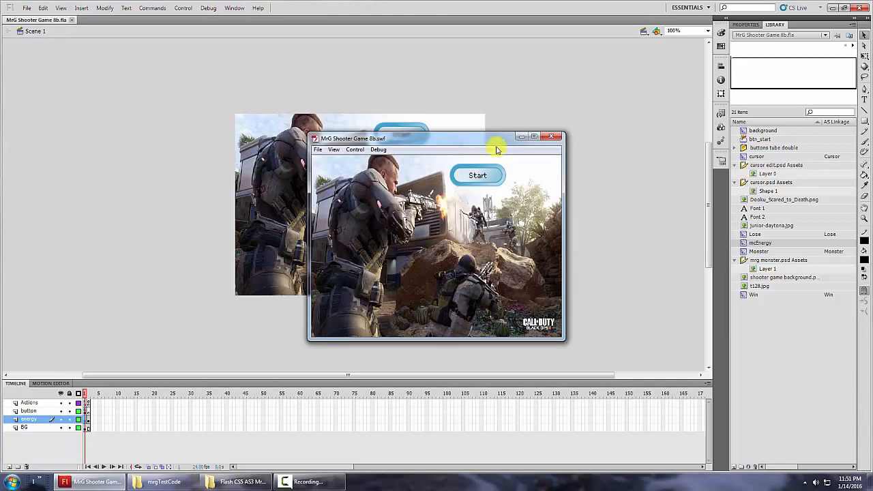
{"action": "left_click", "coordinate": [480, 176]}
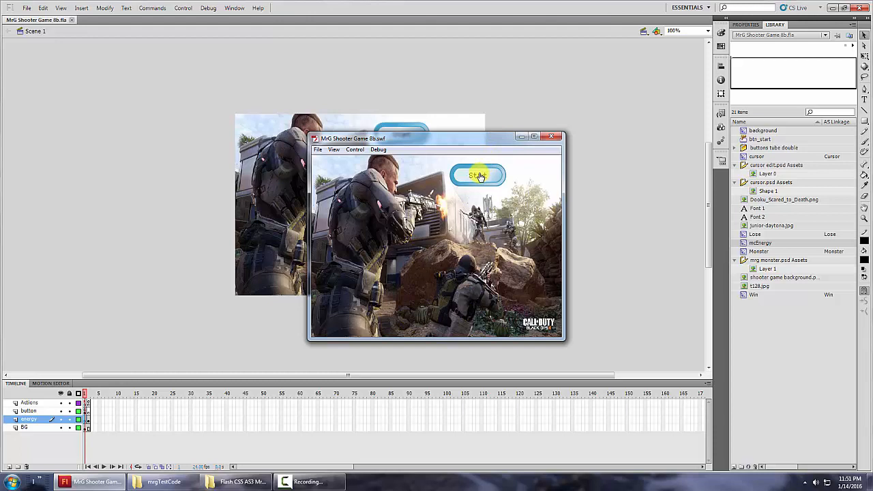
{"action": "left_click", "coordinate": [479, 176]}
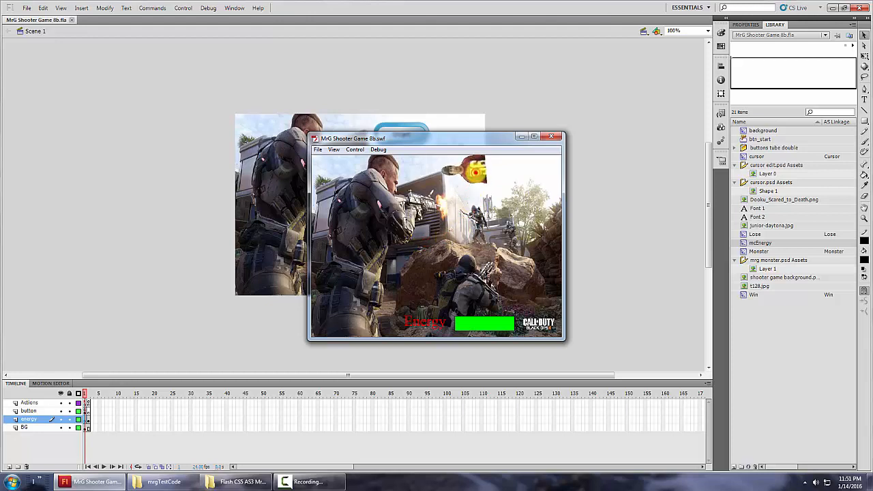
{"action": "left_click", "coordinate": [475, 174]}
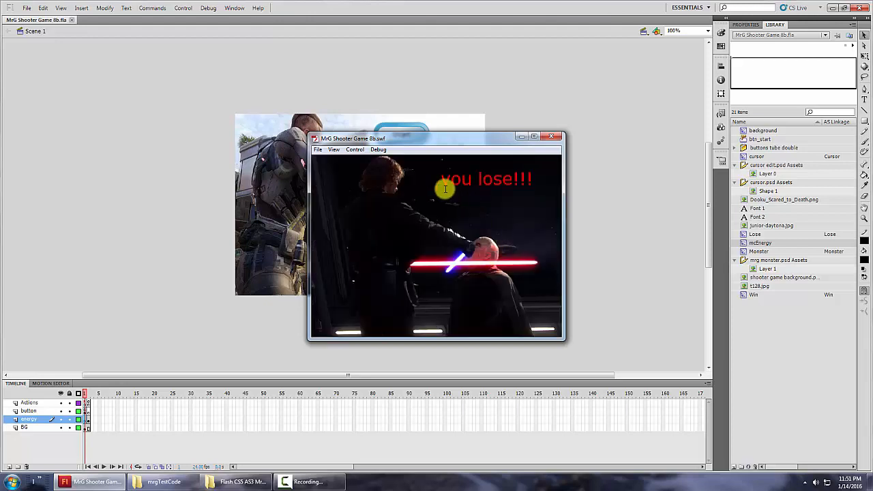
{"action": "left_click", "coordinate": [551, 136]}
Run the test movie two more times, launching the game from the Start button each time and closing the preview
{"action": "key", "text": "ctrl+Return"}
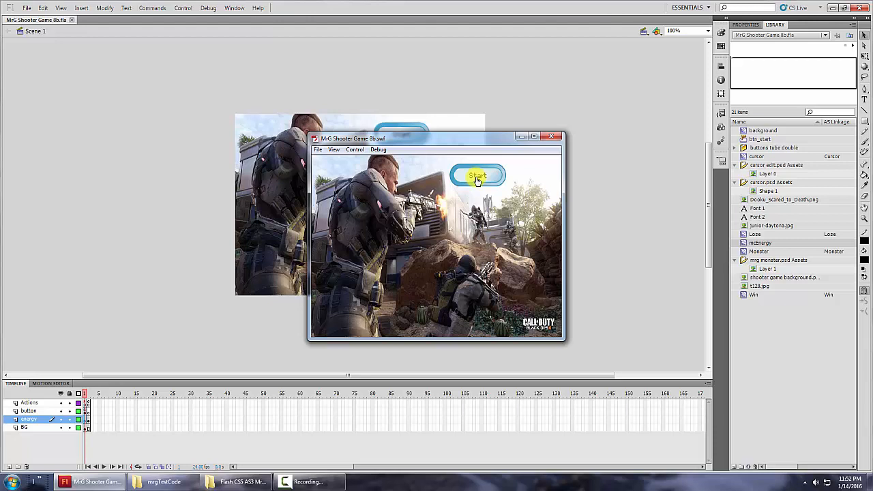
{"action": "left_click", "coordinate": [477, 177]}
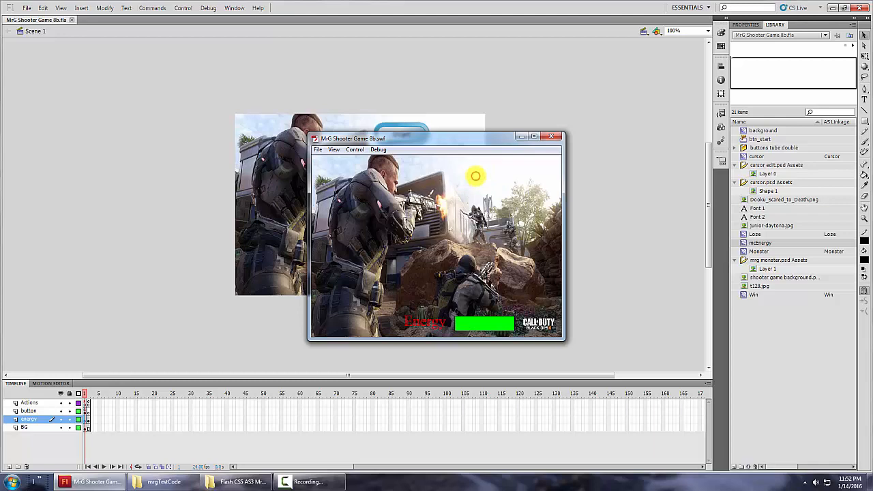
{"action": "left_click", "coordinate": [557, 138]}
{"action": "key", "text": "ctrl+Return"}
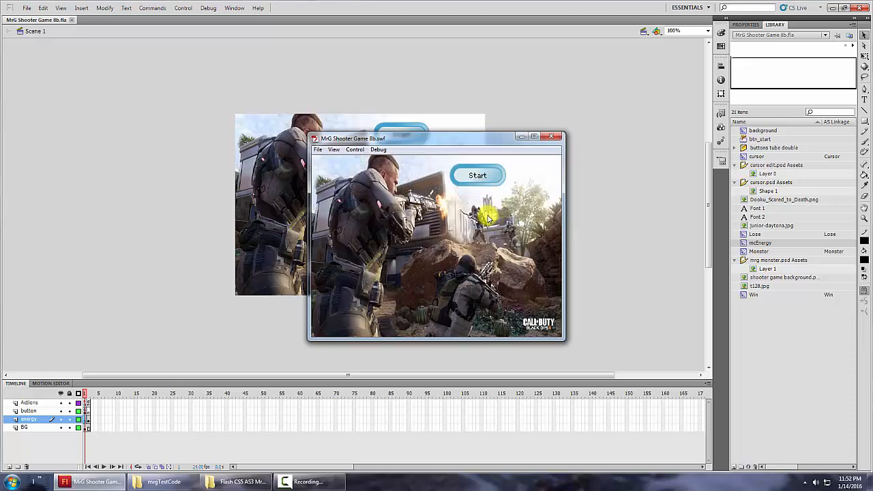
{"action": "left_click", "coordinate": [471, 182]}
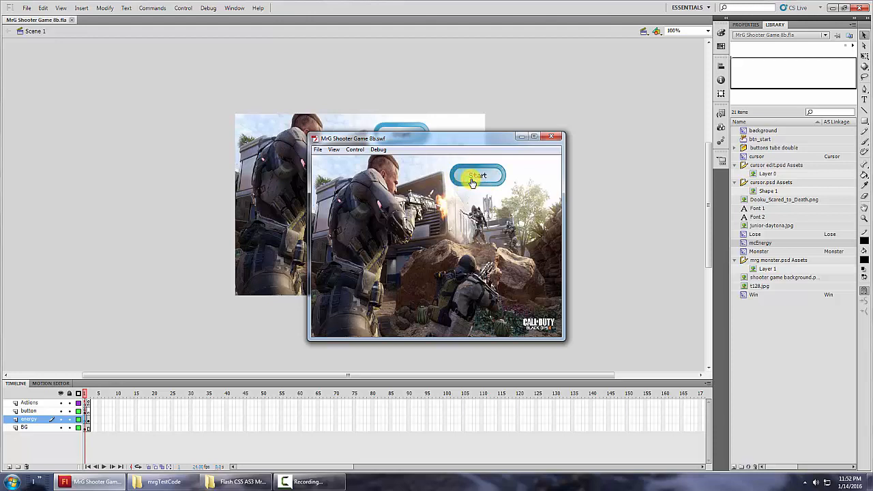
{"action": "left_click", "coordinate": [472, 182]}
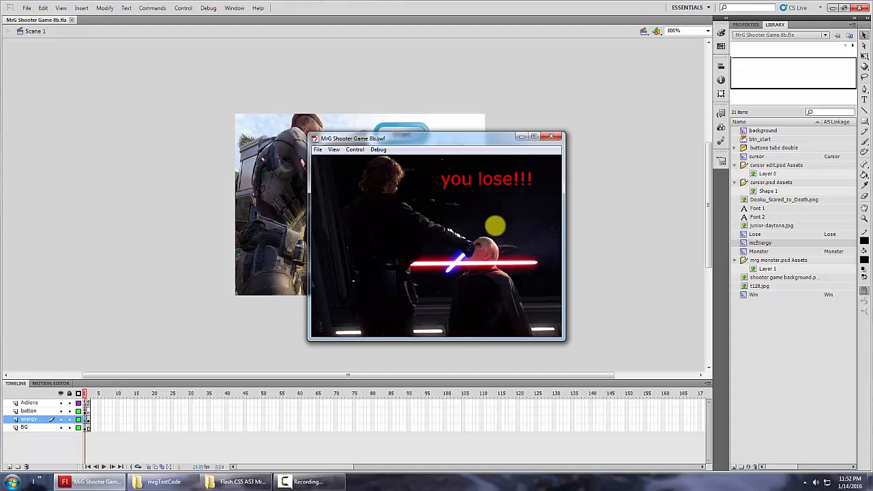
{"action": "left_click", "coordinate": [554, 138]}
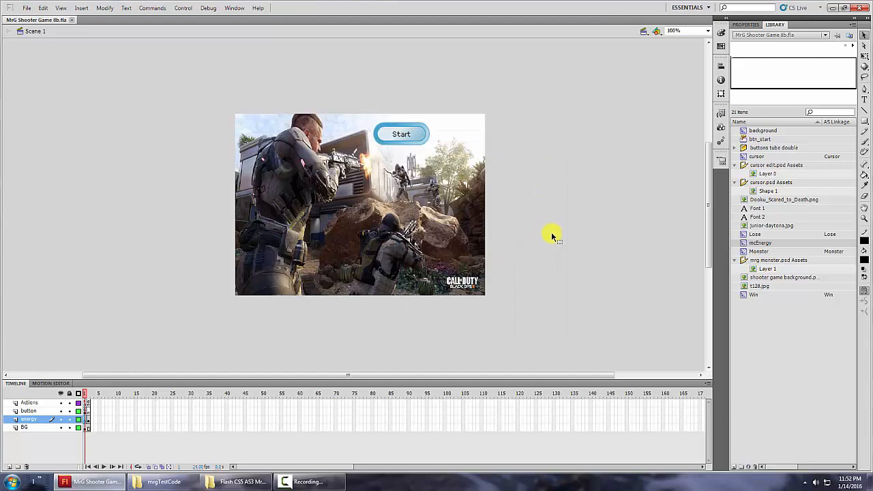